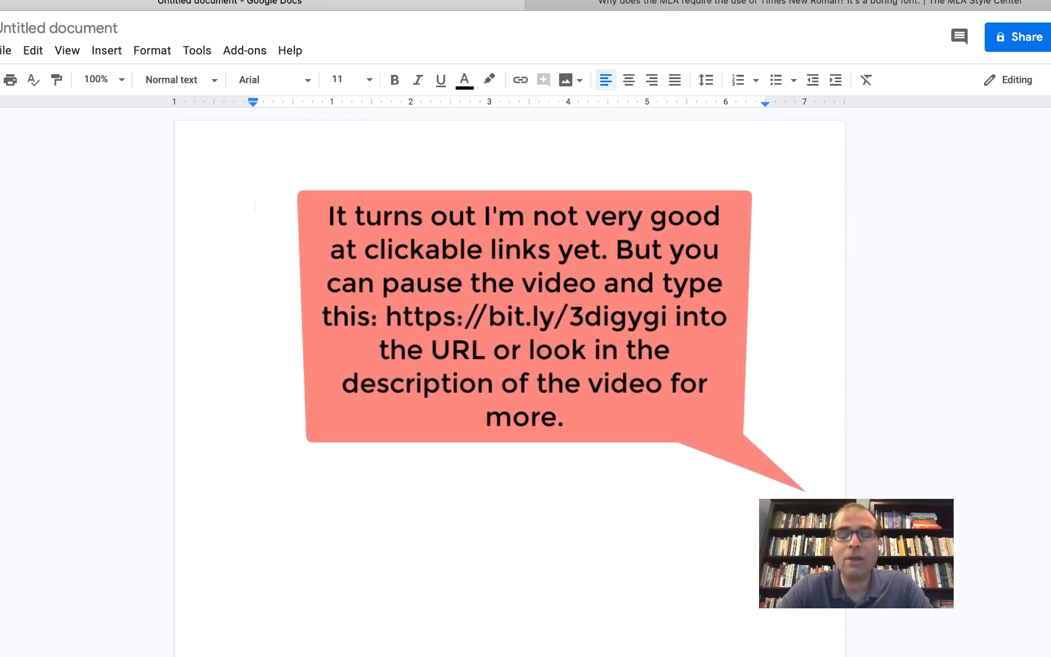
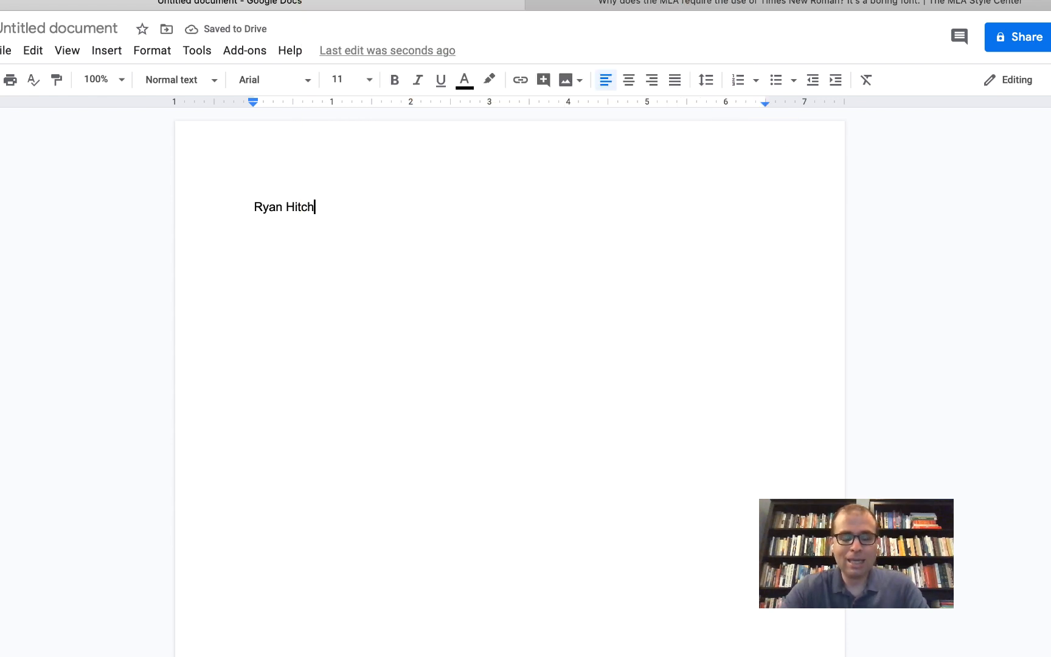
- Type the student's name, the instructor's name, English 100 and 18 June 2020 on separate lines
key("Return")
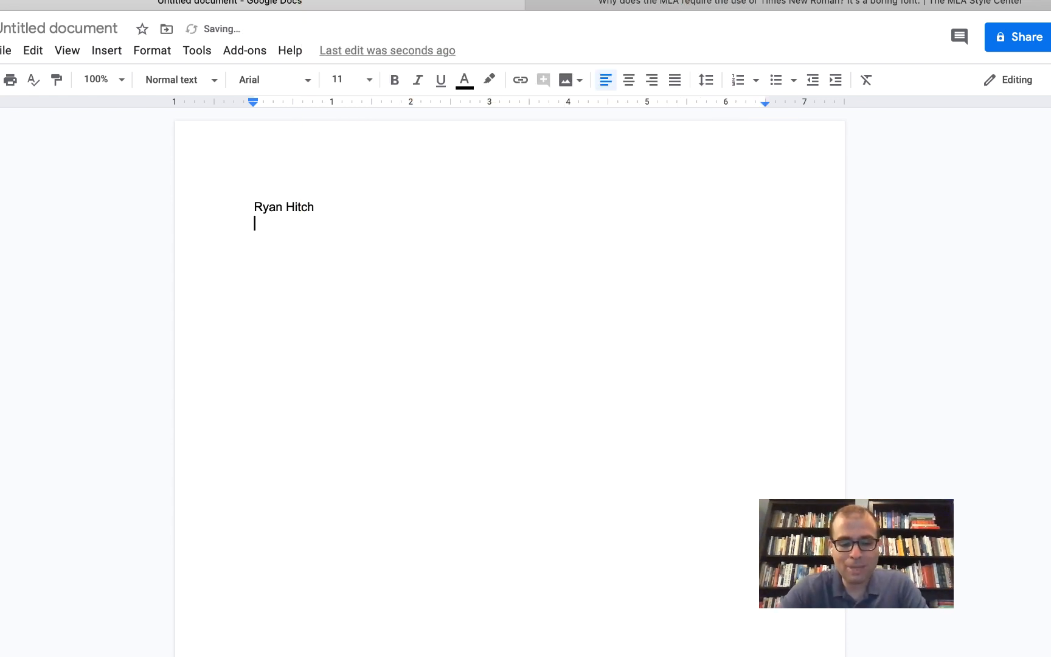
type("Professor ")
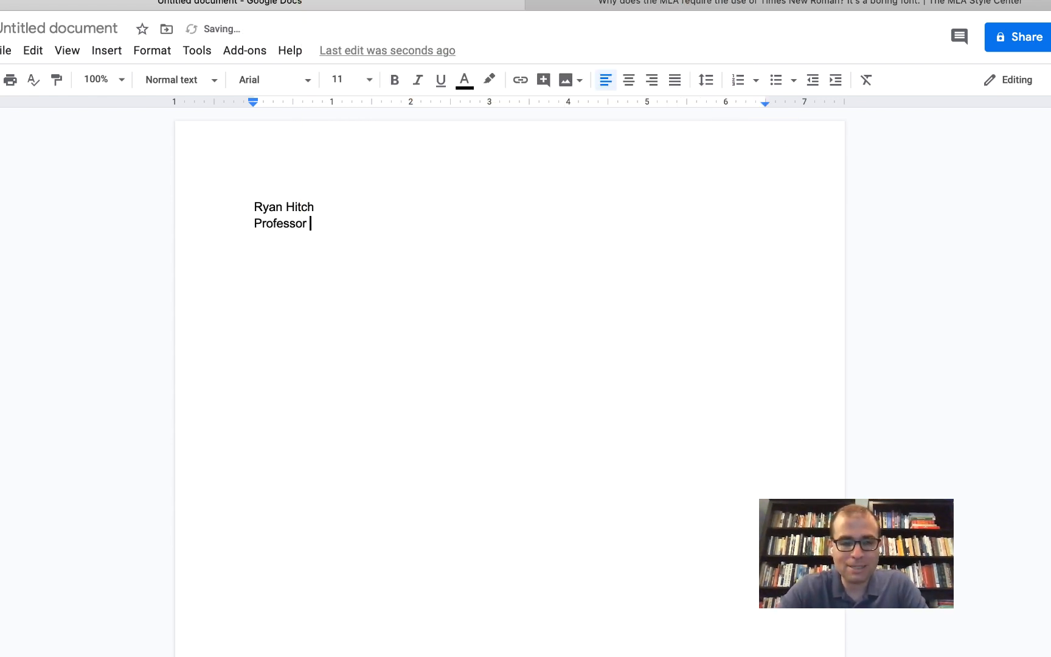
type("Doe")
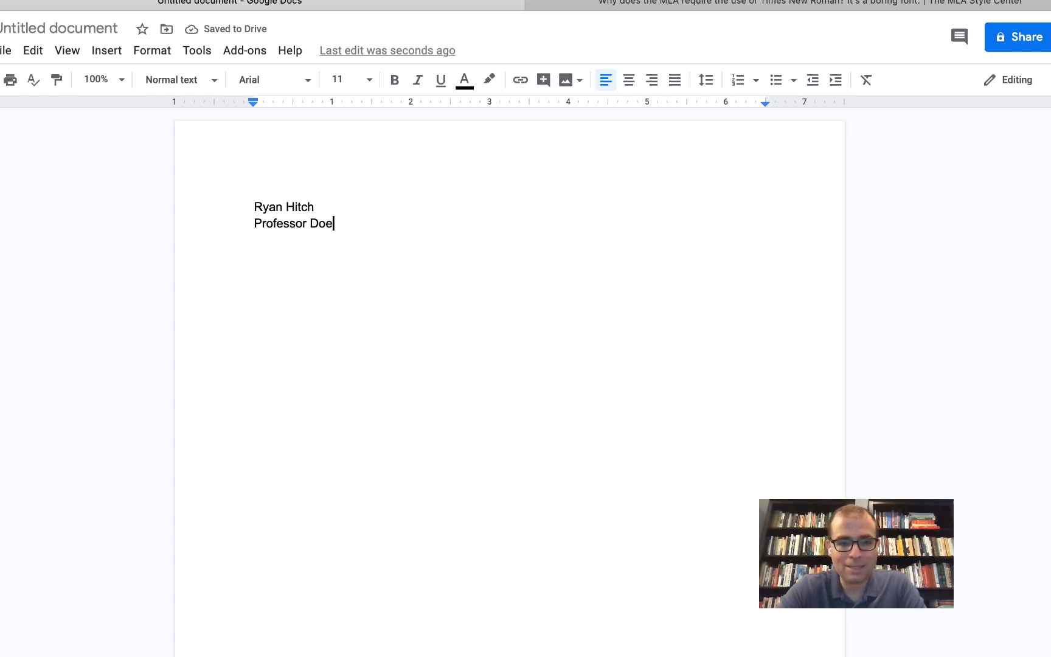
key("Return")
type("English 100")
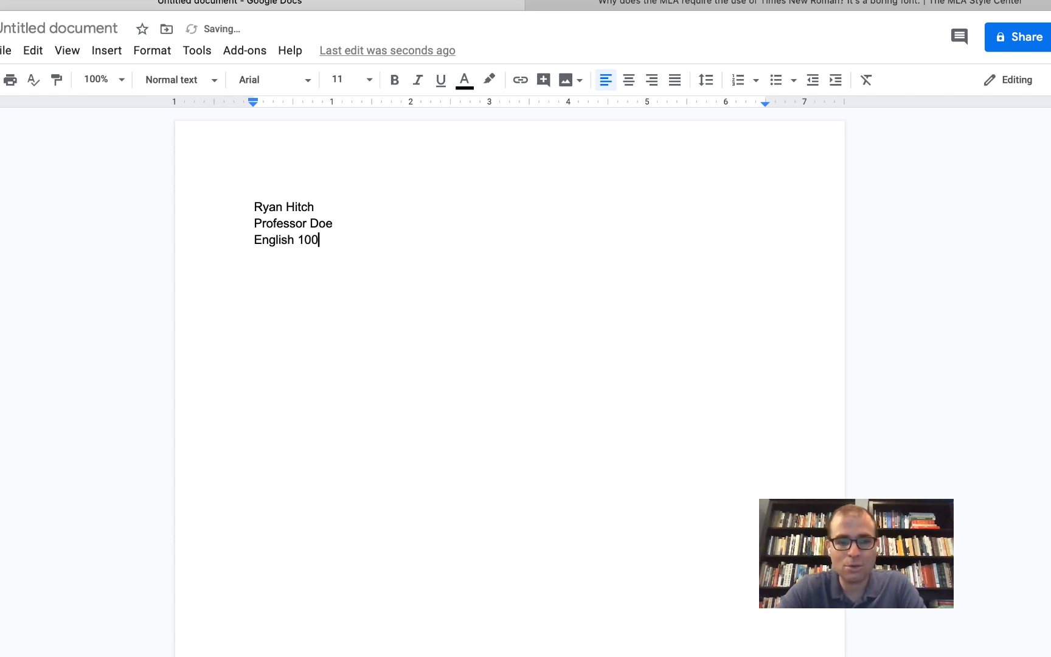
key("Return")
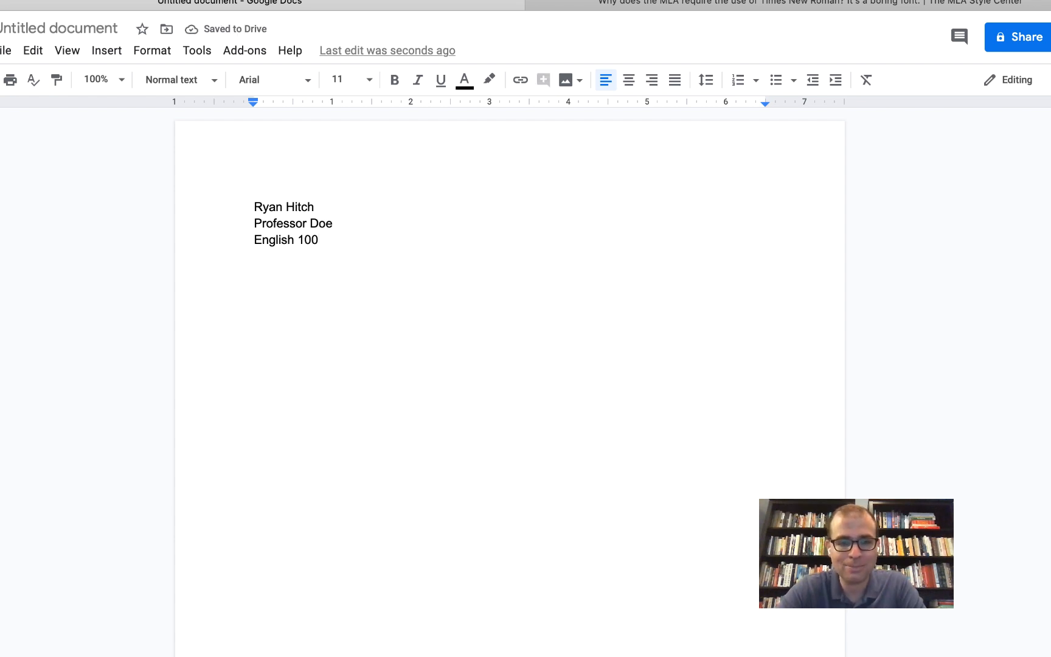
type("18 June 2020")
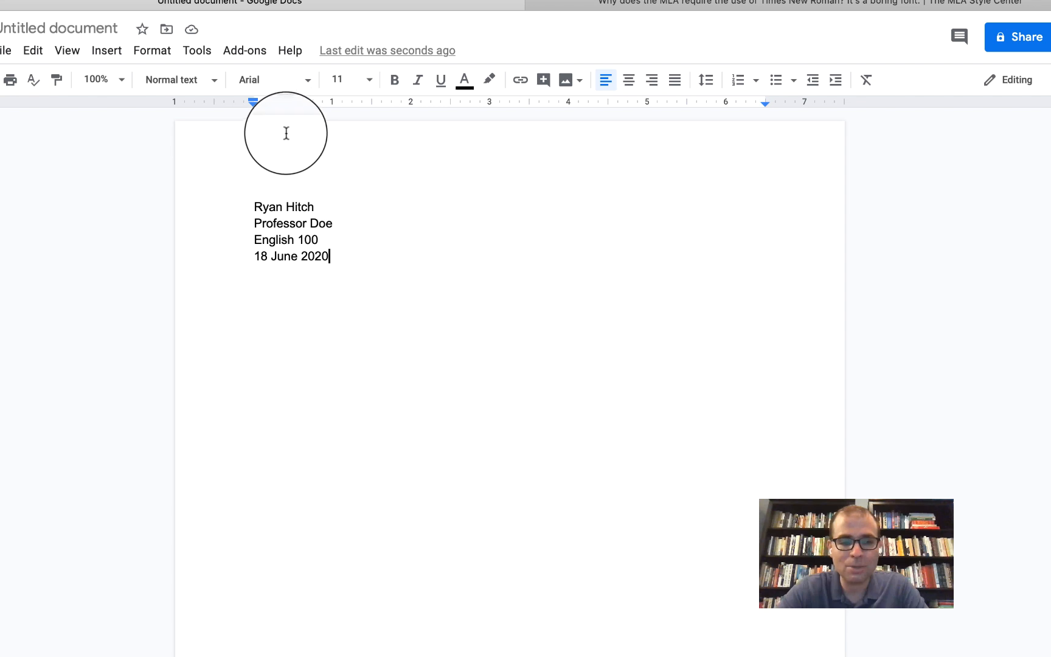
- Open the page header, right-align it, and enter the student's surname
double_click(285, 157)
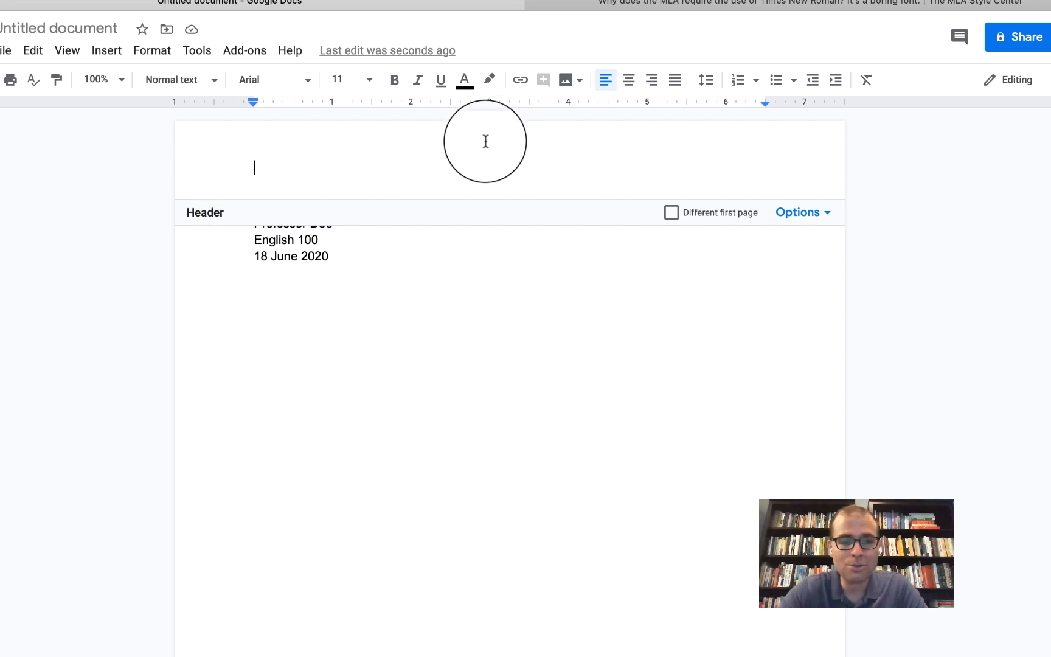
left_click(653, 83)
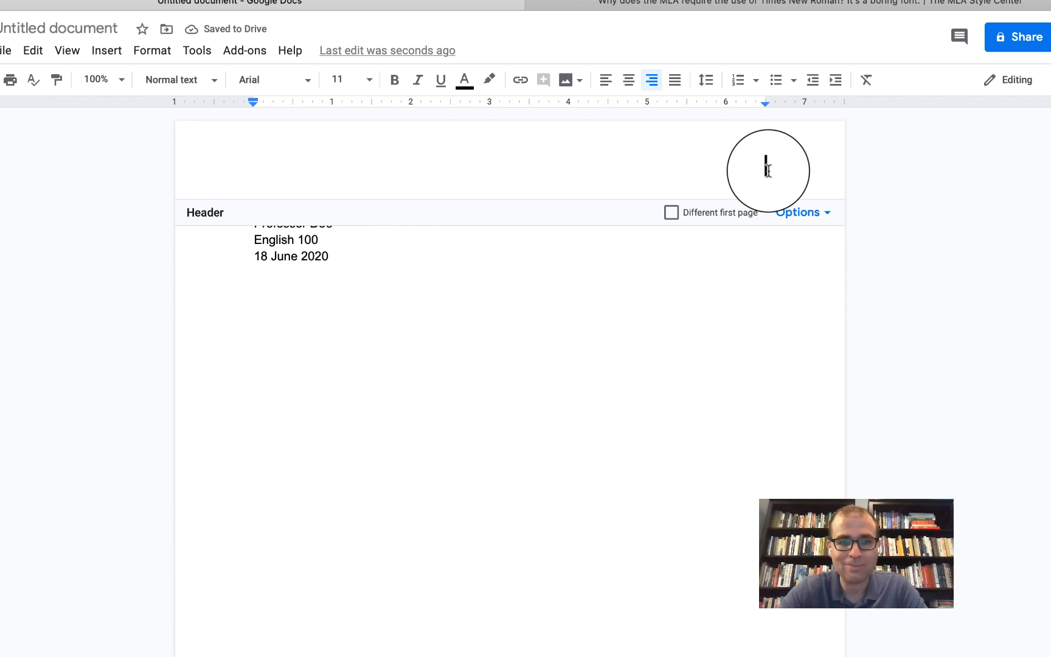
type("Hitch")
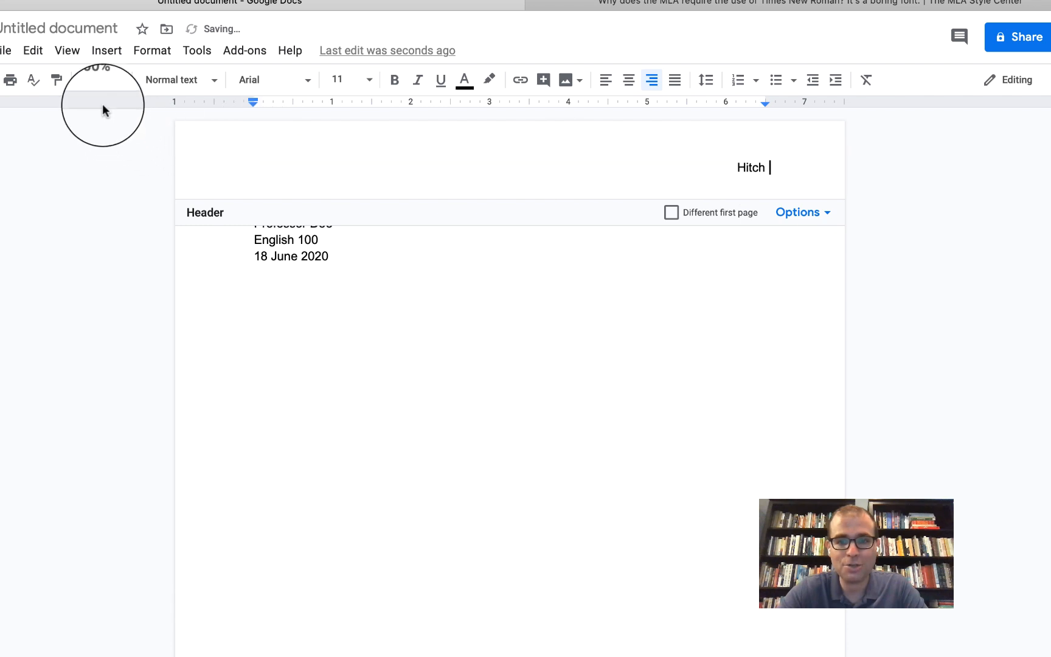
- Insert a top-right page number after the header surname, then return to the body after the date
left_click(110, 51)
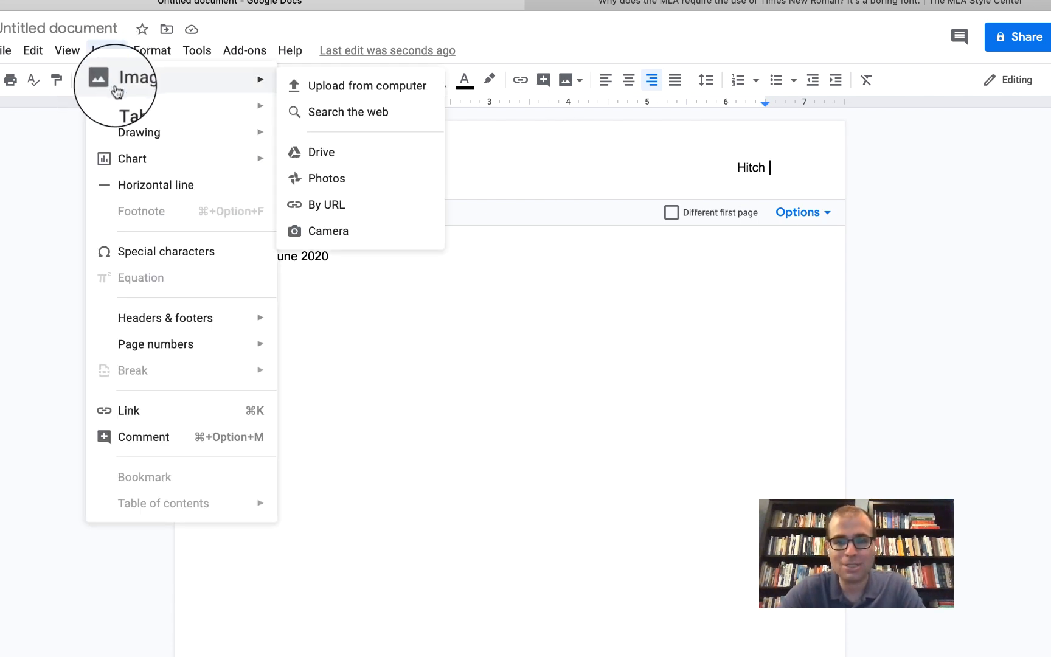
mouse_move(173, 345)
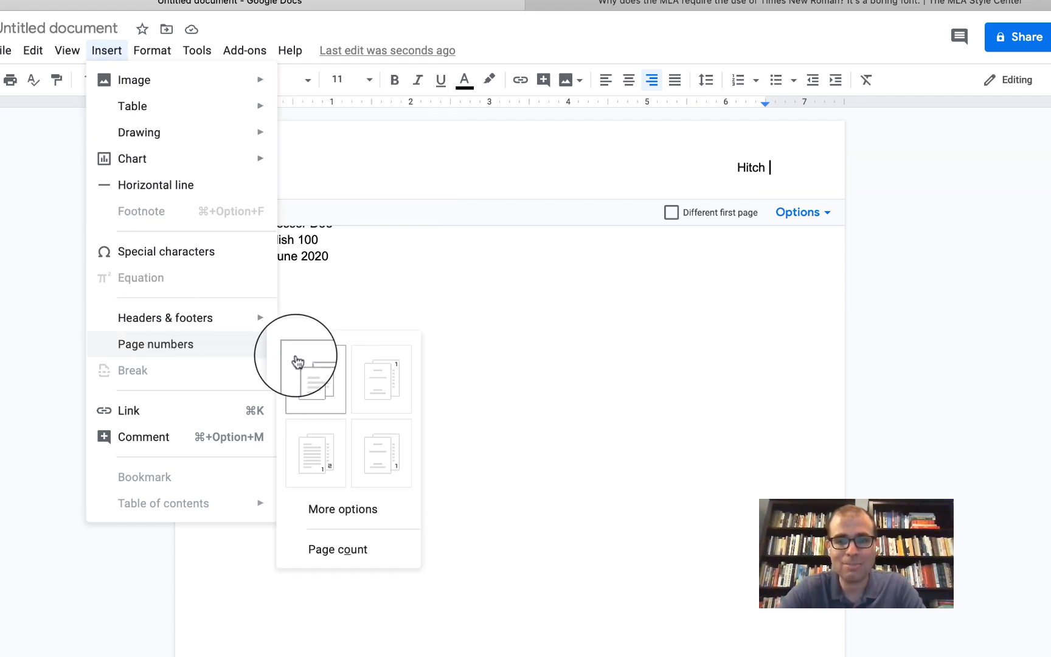
left_click(333, 373)
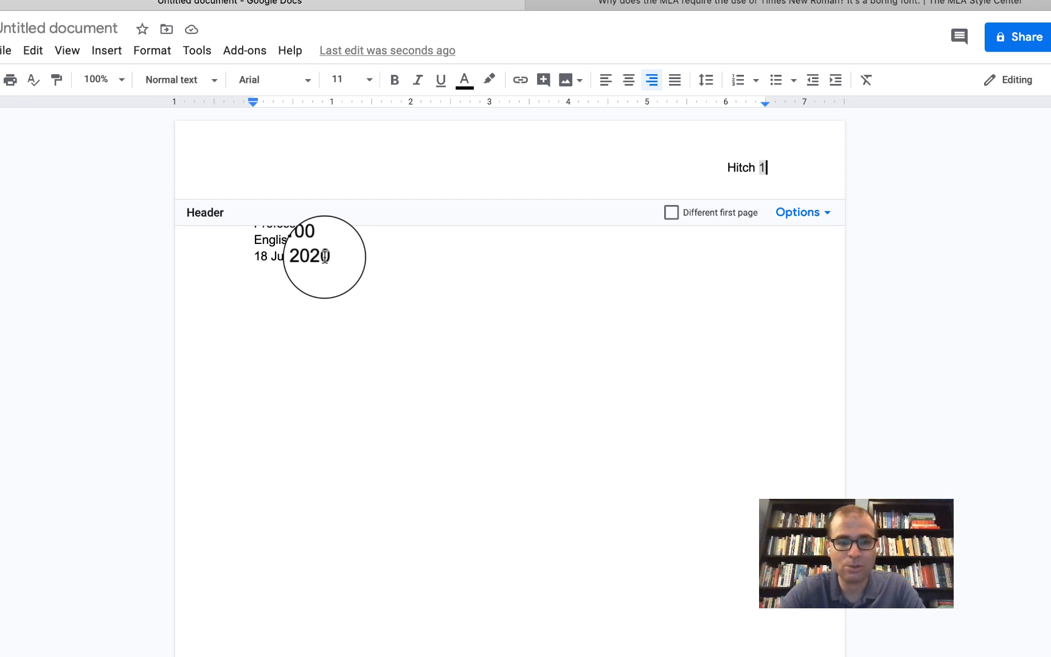
left_click(325, 255)
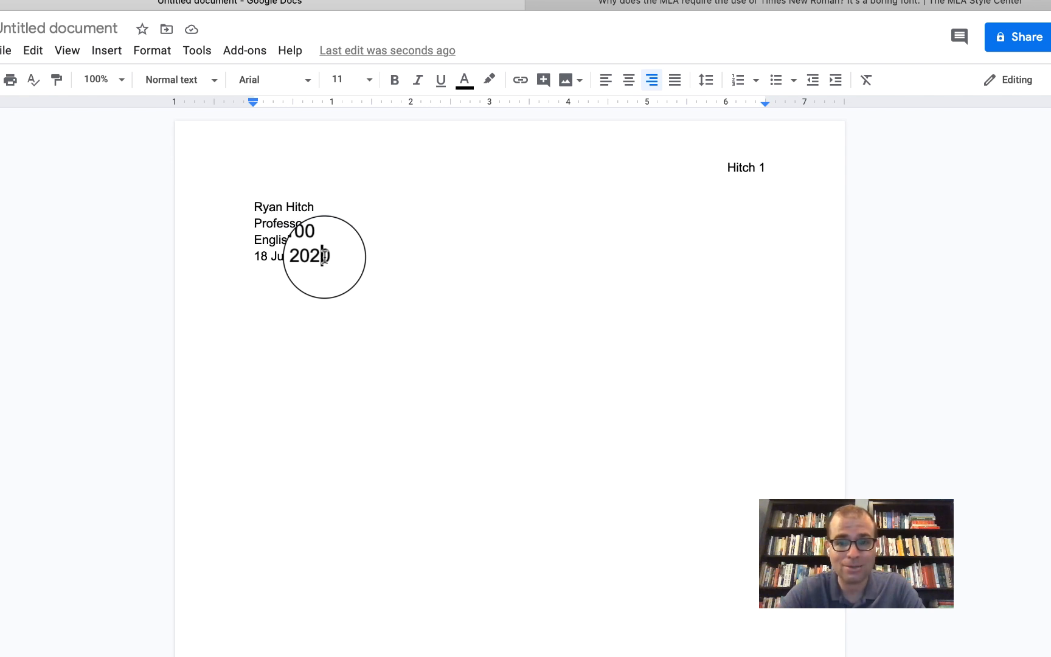
double_click(325, 256)
left_click(327, 255)
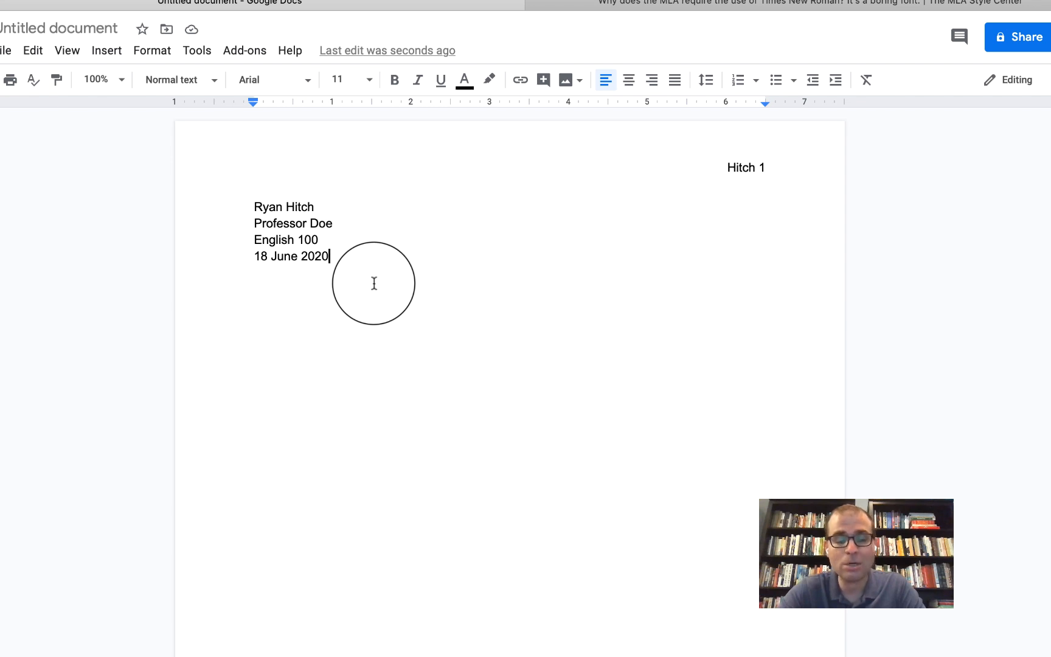
- Add a centered 'Title' line below the date
key("Return")
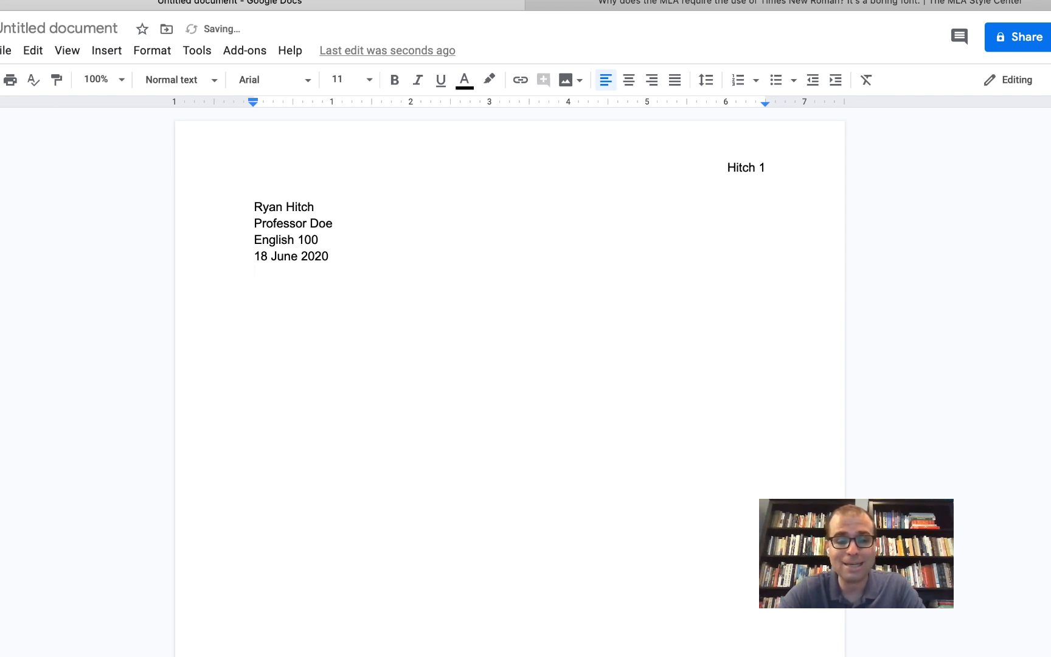
left_click(629, 80)
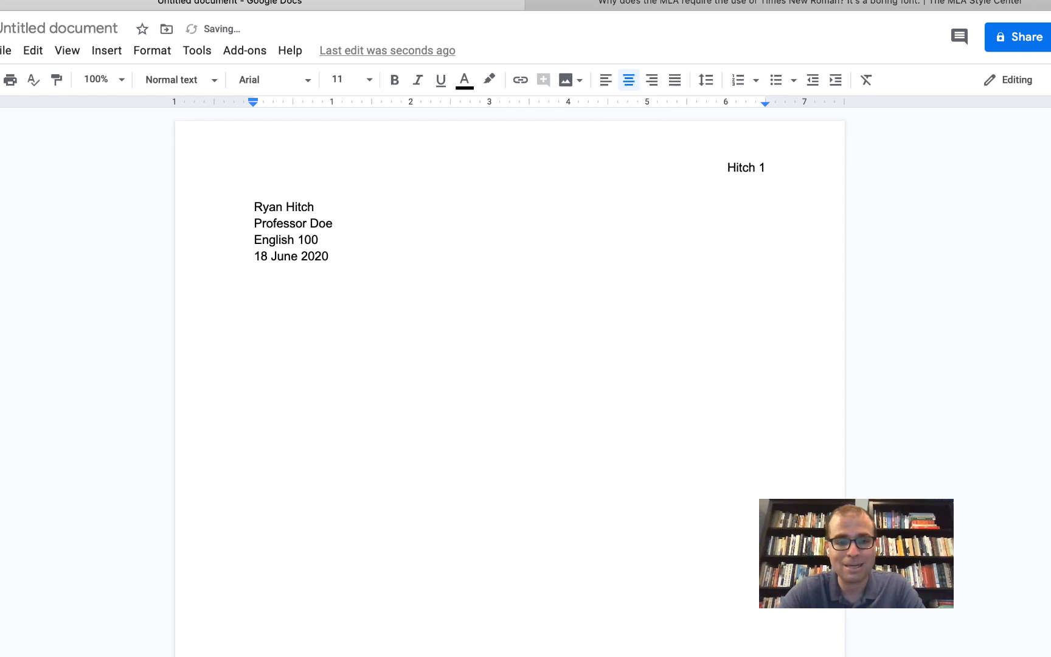
type("Title")
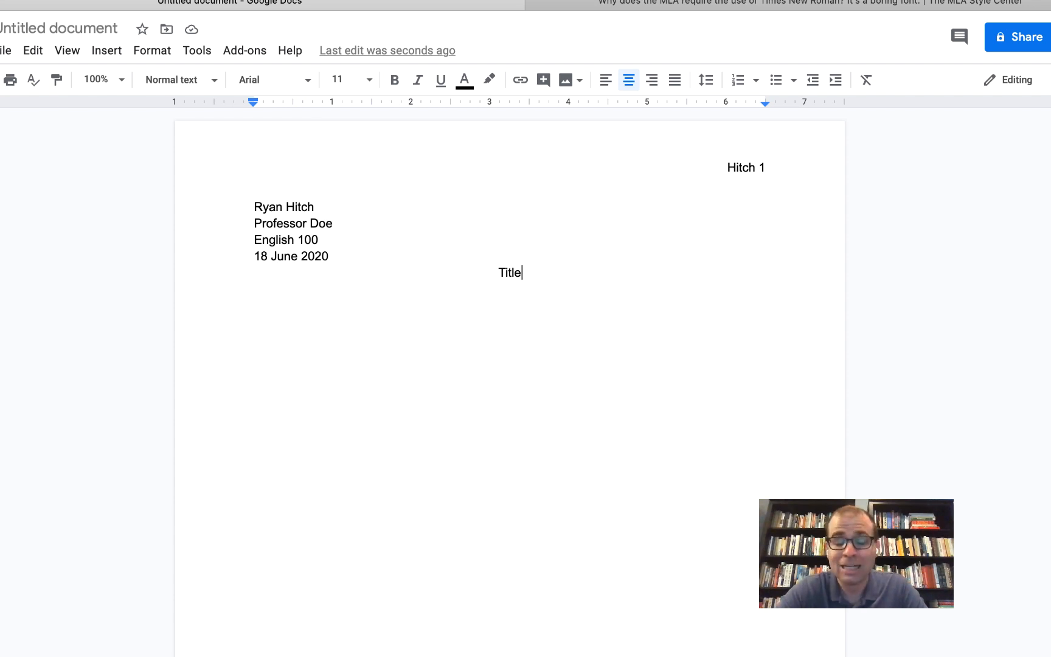
key("Return")
- Add a left-aligned, tab-indented line 'And start writing your essay!' and select all text
left_click(606, 83)
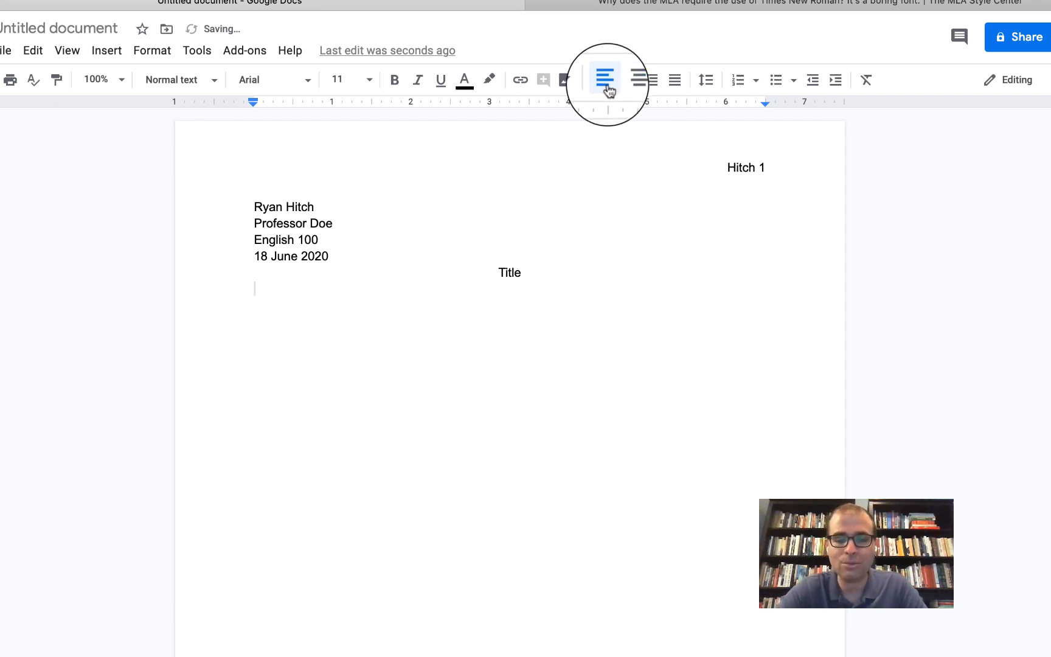
key("Tab")
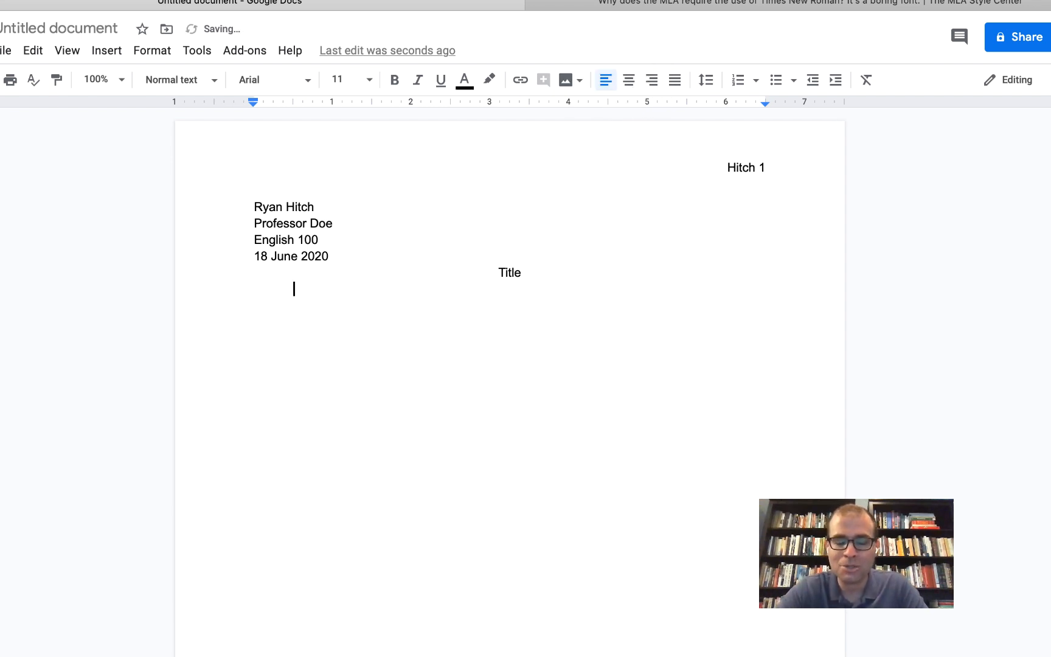
type("An")
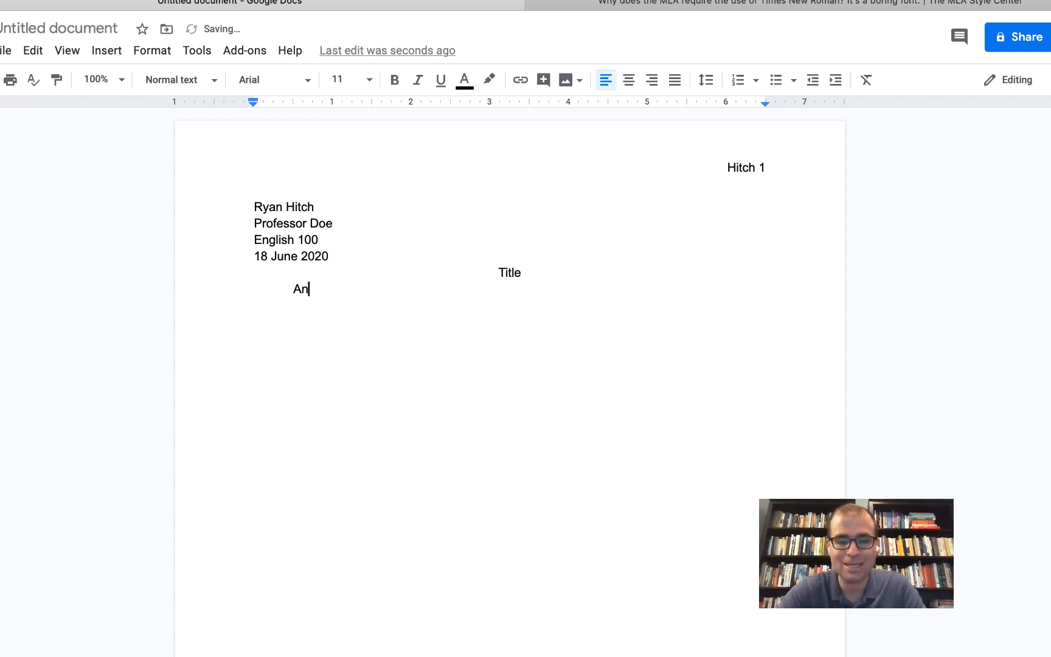
type("d start writing your ess")
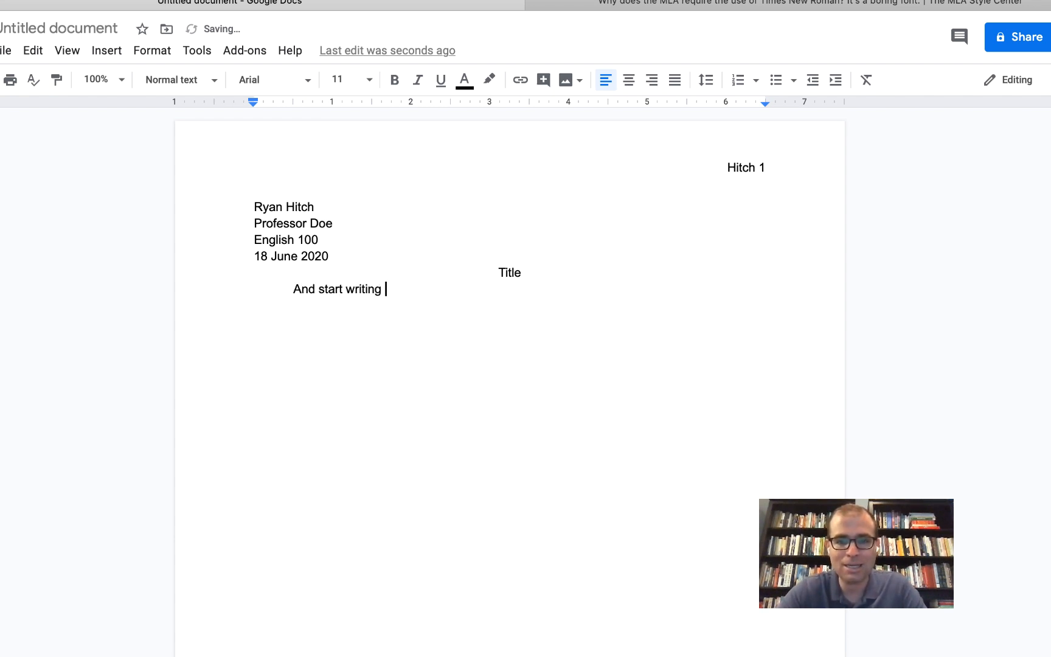
type("ay!")
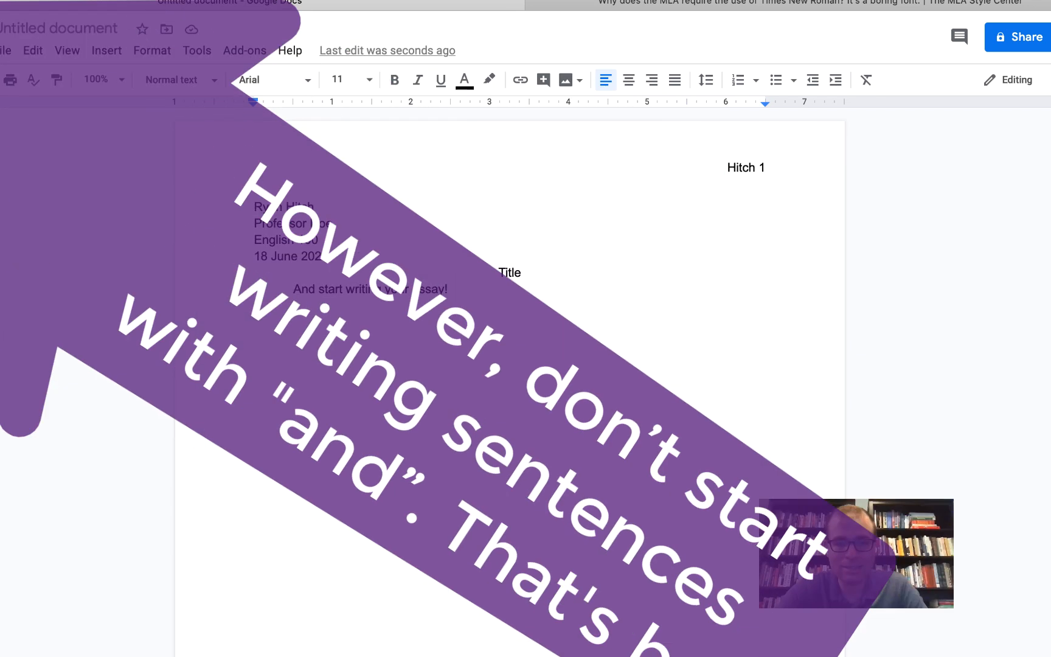
key("super+a")
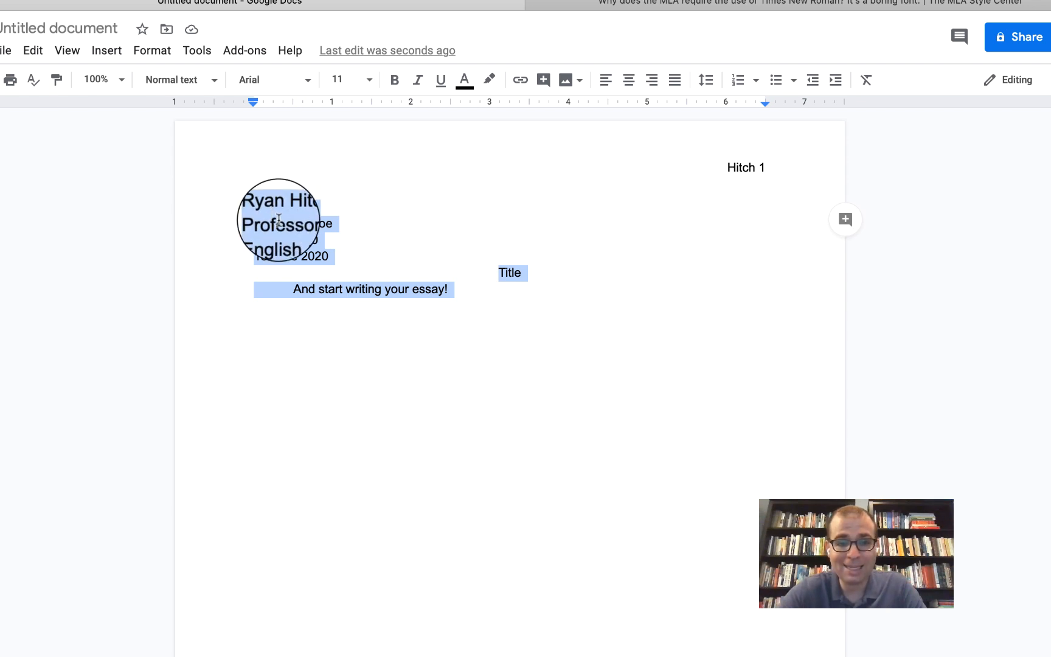
- Apply Double line spacing to all the selected essay text and deselect it
left_click(146, 61)
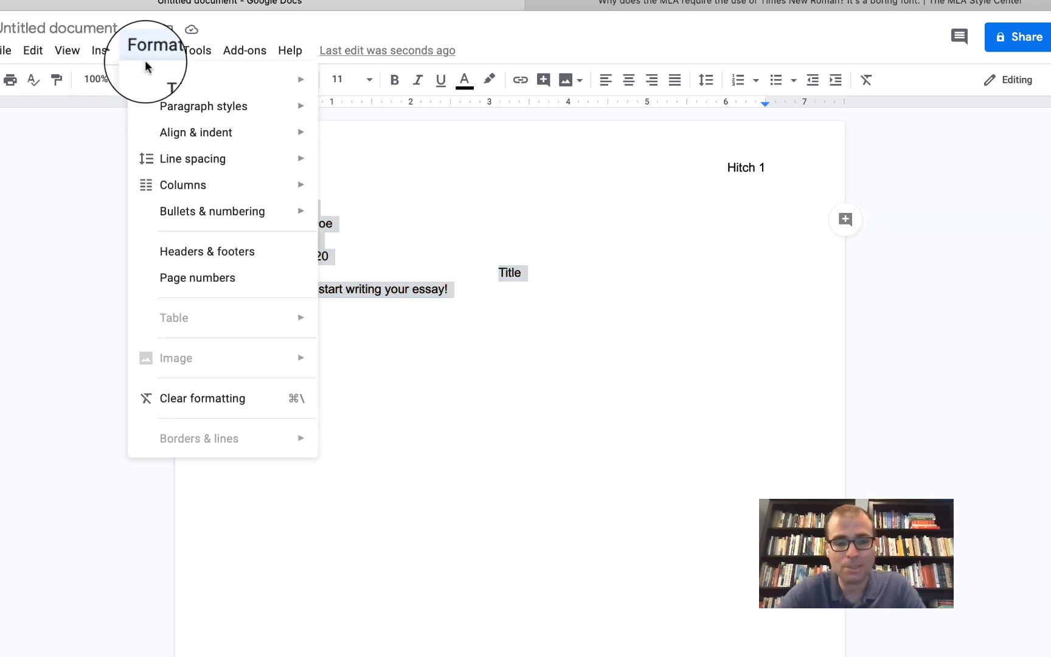
mouse_move(260, 172)
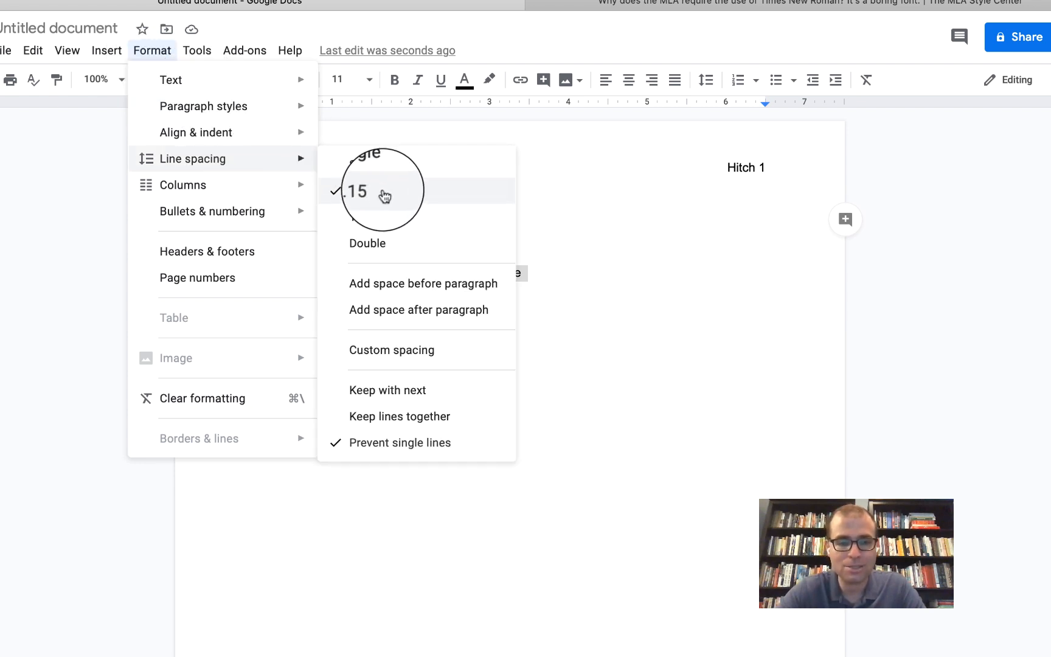
left_click(396, 243)
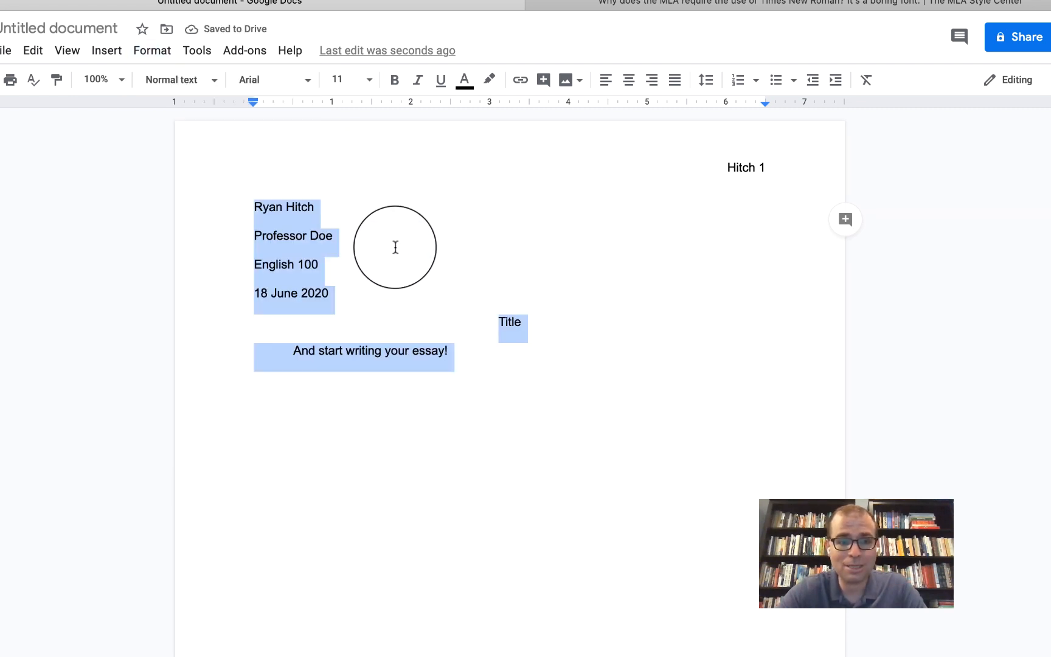
left_click(396, 247)
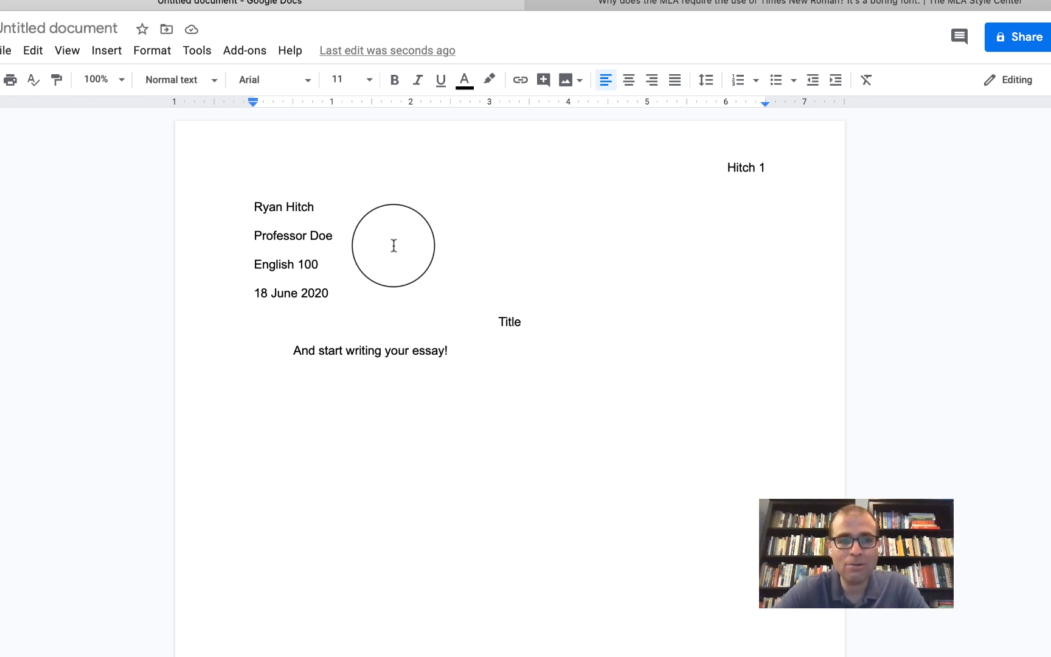
- Switch to the MLA Style Center article on Times New Roman
left_click(699, 9)
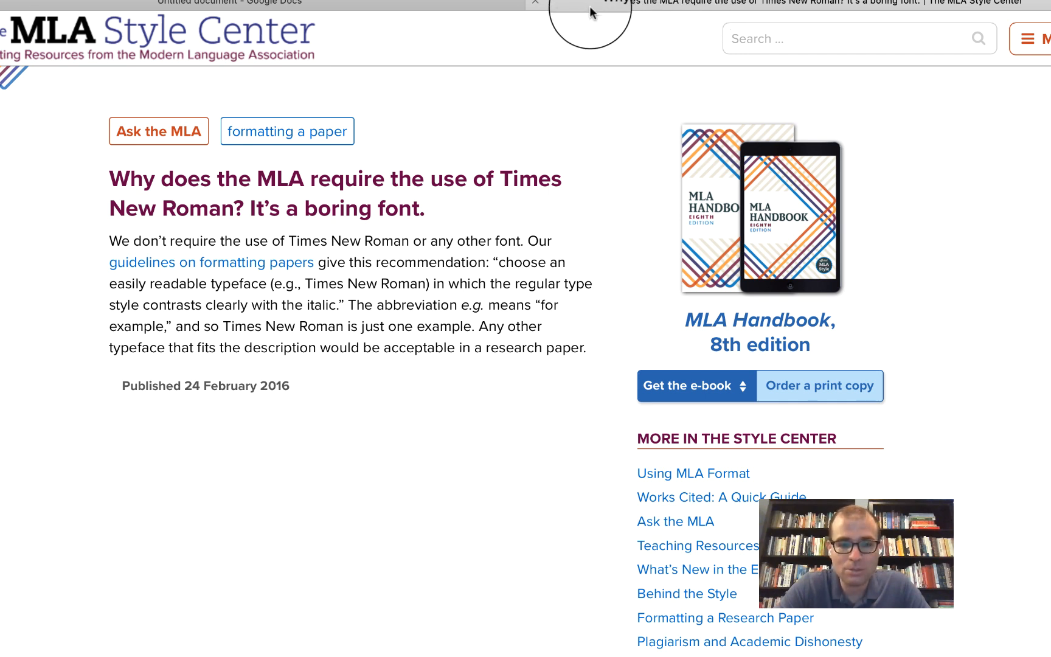
- Return to the essay and place the cursor after 'And start writing your essay!'
left_click(481, 5)
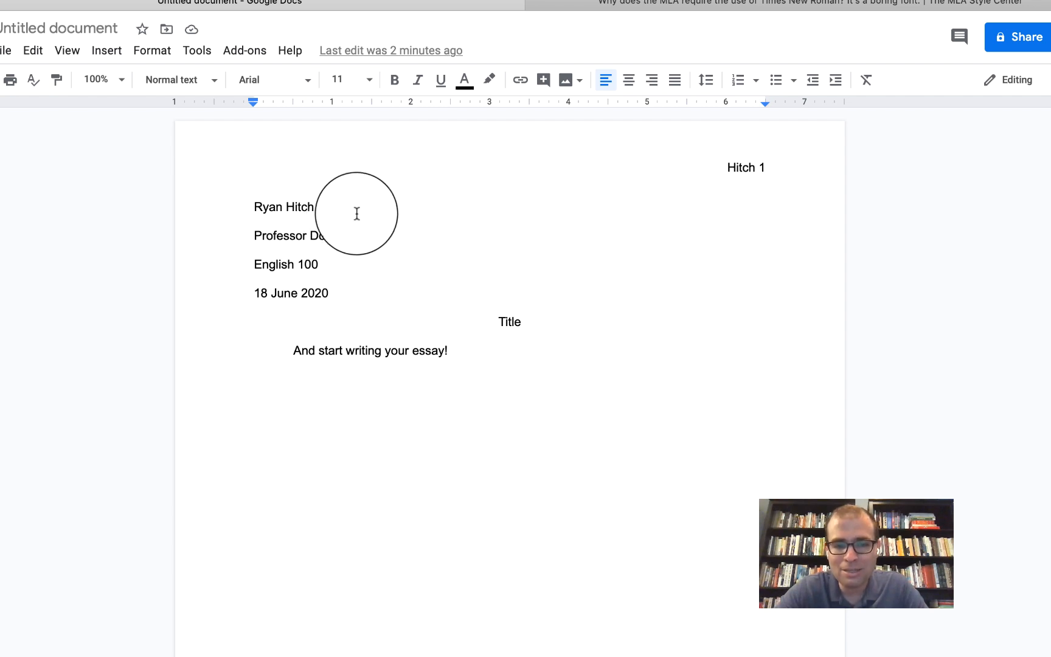
double_click(494, 352)
left_click(495, 352)
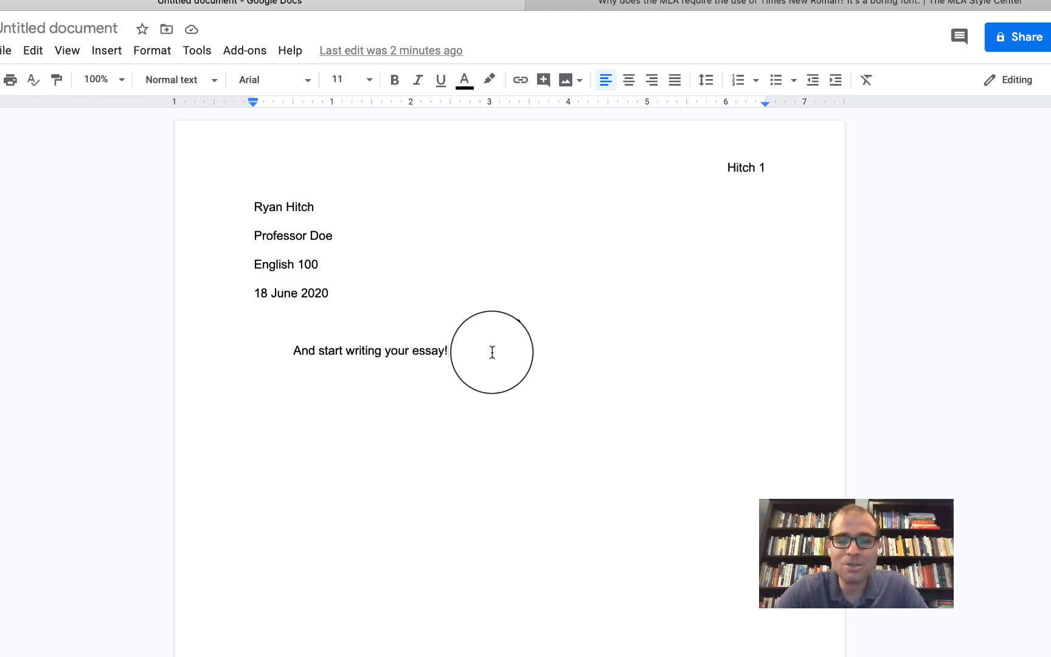
- Add blank lines after the opening sentence until the cursor reaches page 2
key("Return")
key("Return")
key("Return")
key("Return")
key("Return")
key("Return")
key("Return")
key("Return")
key("Return")
key("Return")
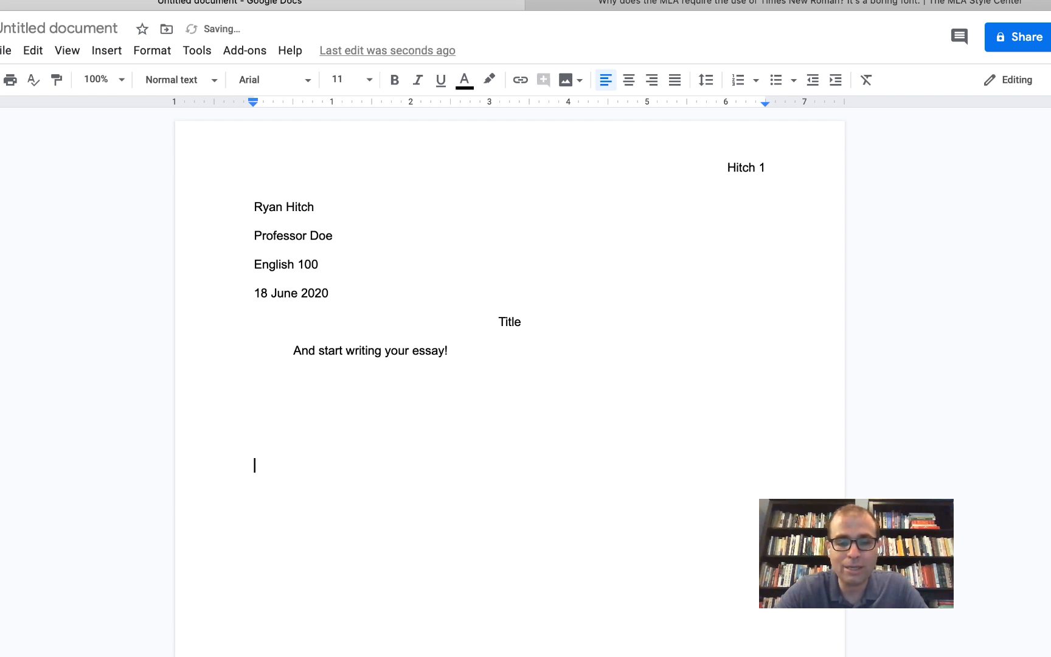
key("Return")
key("Return")
key("Return")
key("Return")
key("Return")
key("Return")
key("Return")
key("Return")
key("Return")
key("Return")
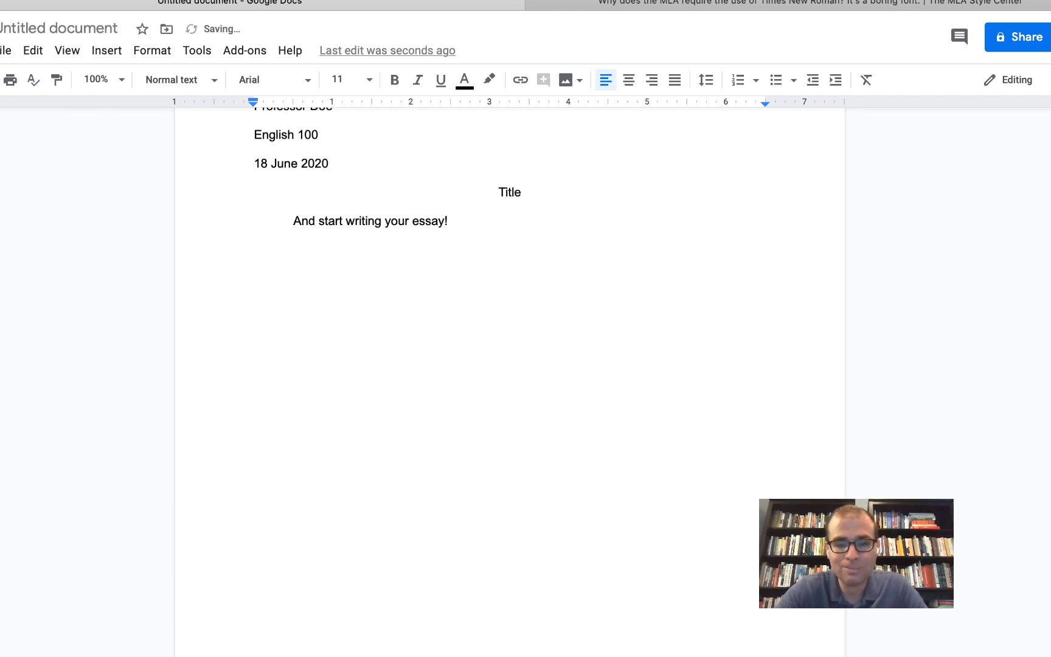
key("Return")
key("Return")
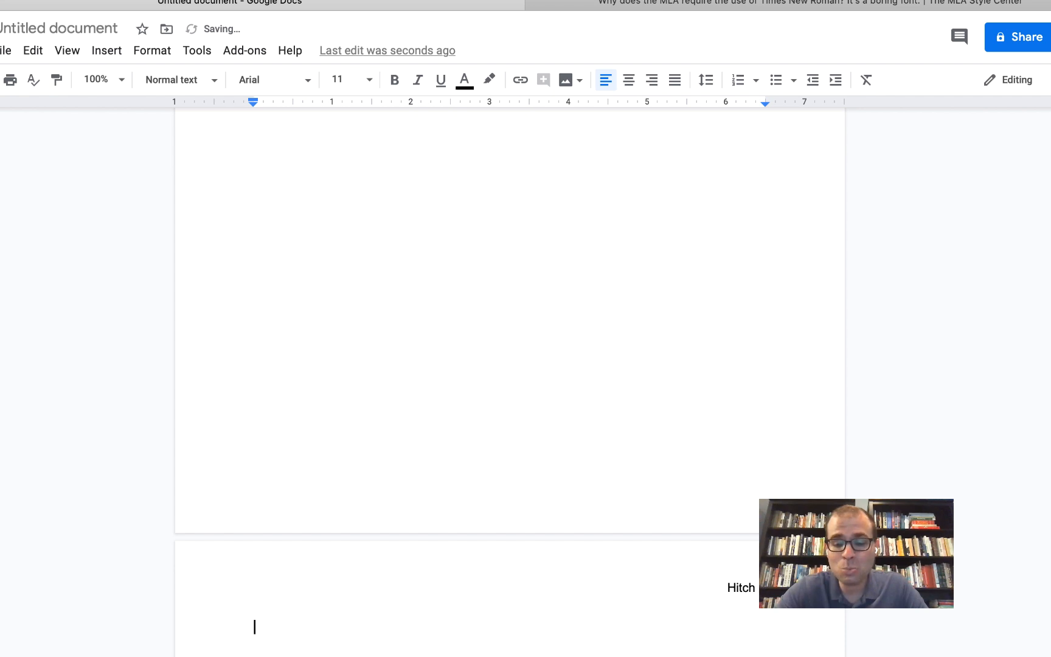
scroll(445, 353, "down", 4)
scroll(410, 353, "down", 3)
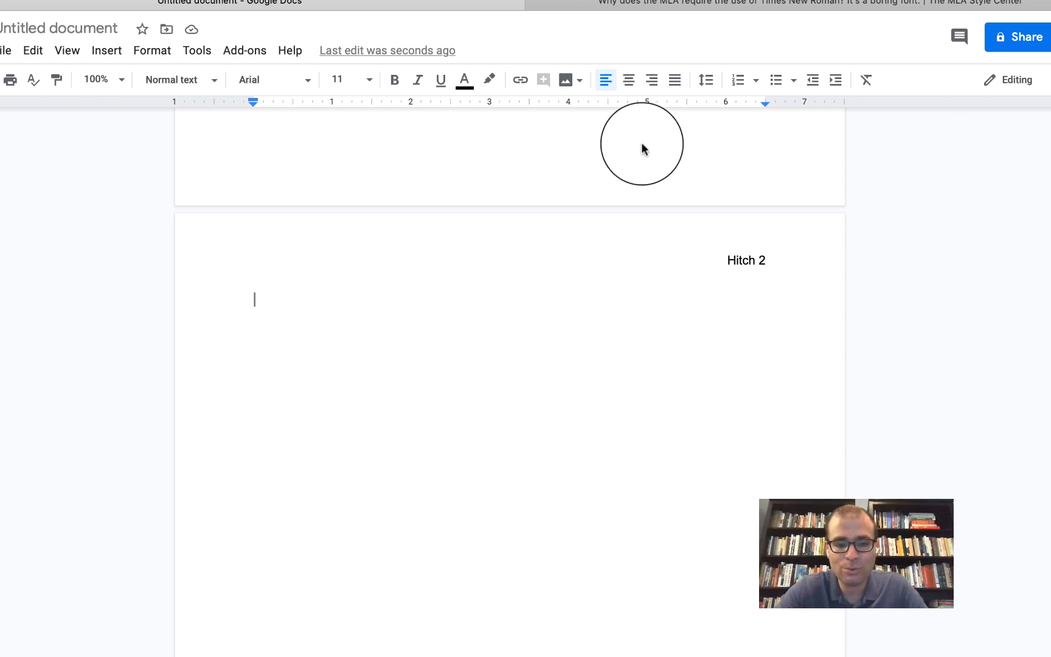
- Add a centered 'Works Cited' heading on page 2 with a left-aligned line below it
left_click(629, 82)
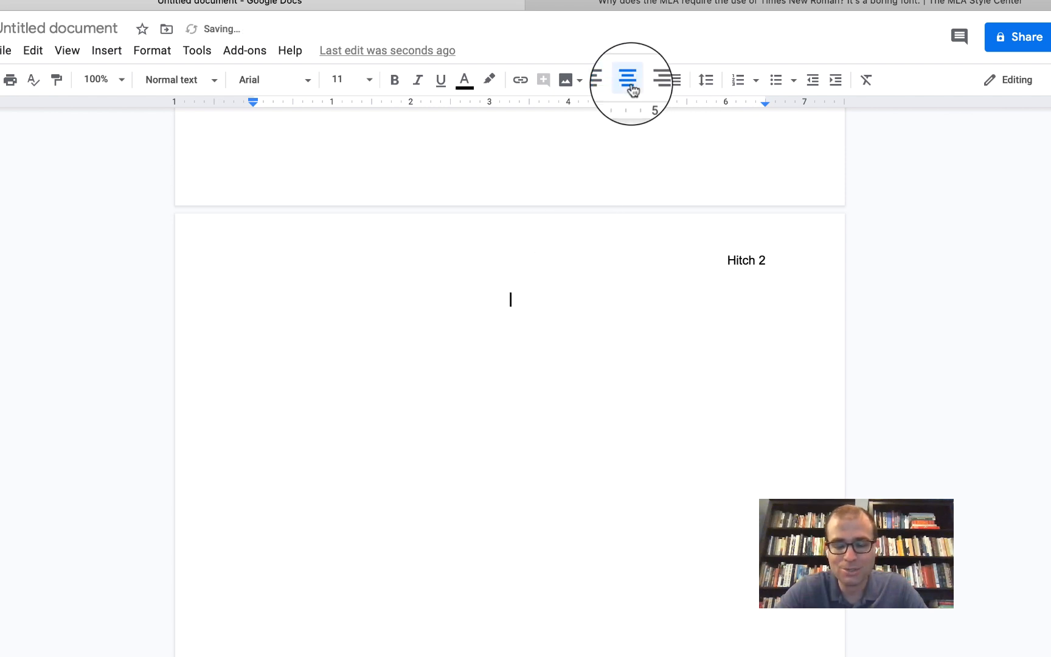
type("W")
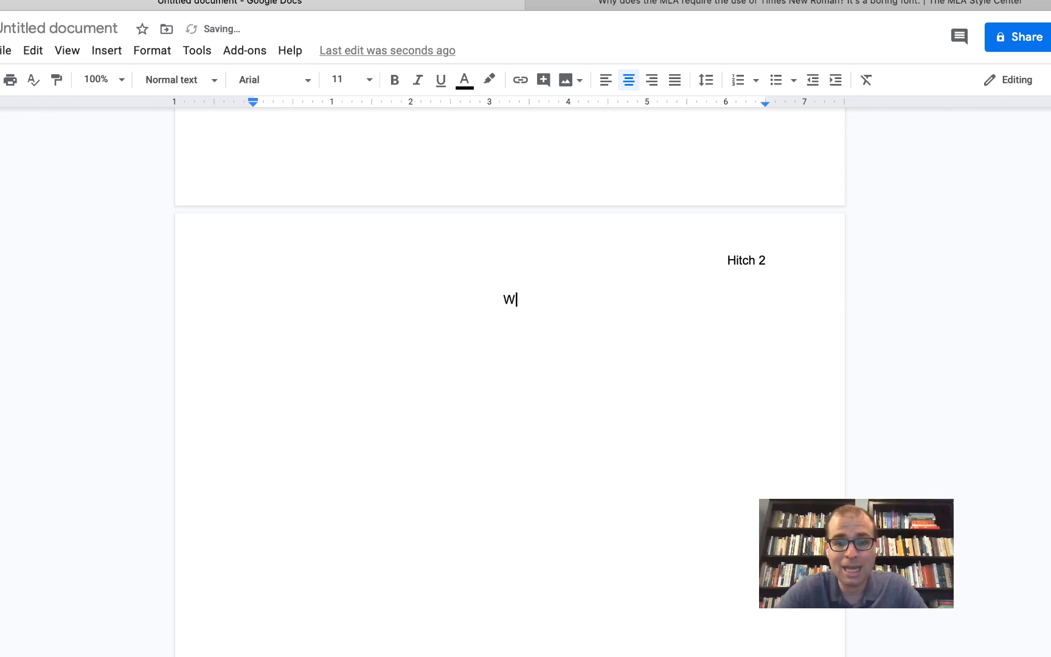
type("ork Cited")
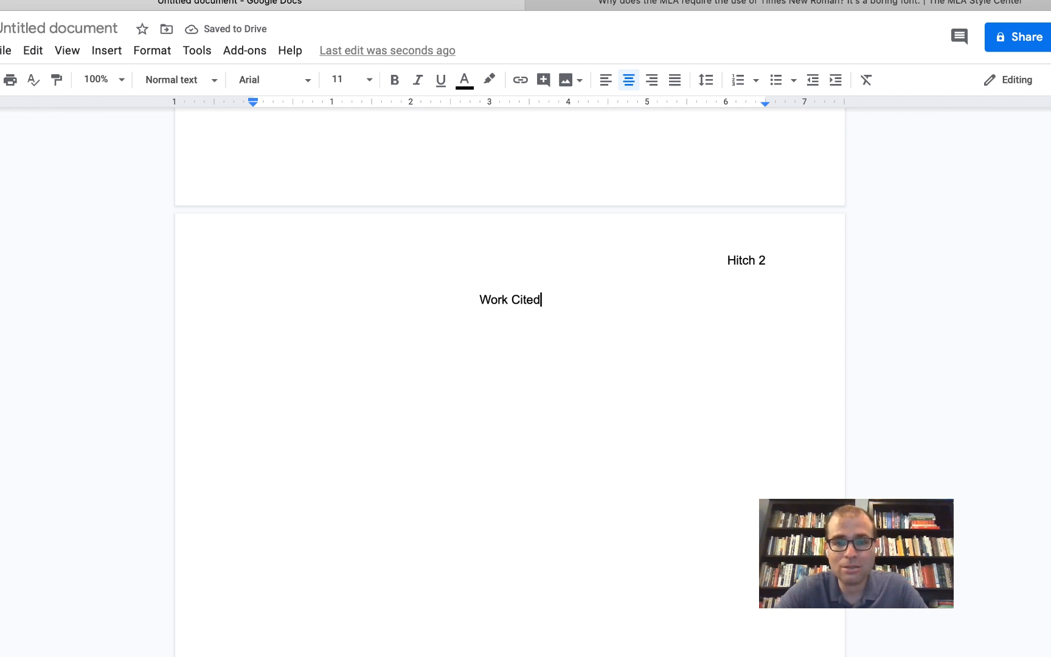
key("BackSpace")
key("BackSpace")
key("BackSpace")
key("BackSpace")
key("BackSpace")
key("BackSpace")
type("s Work")
key("BackSpace")
key("BackSpace")
key("BackSpace")
key("BackSpace")
type("Cited")
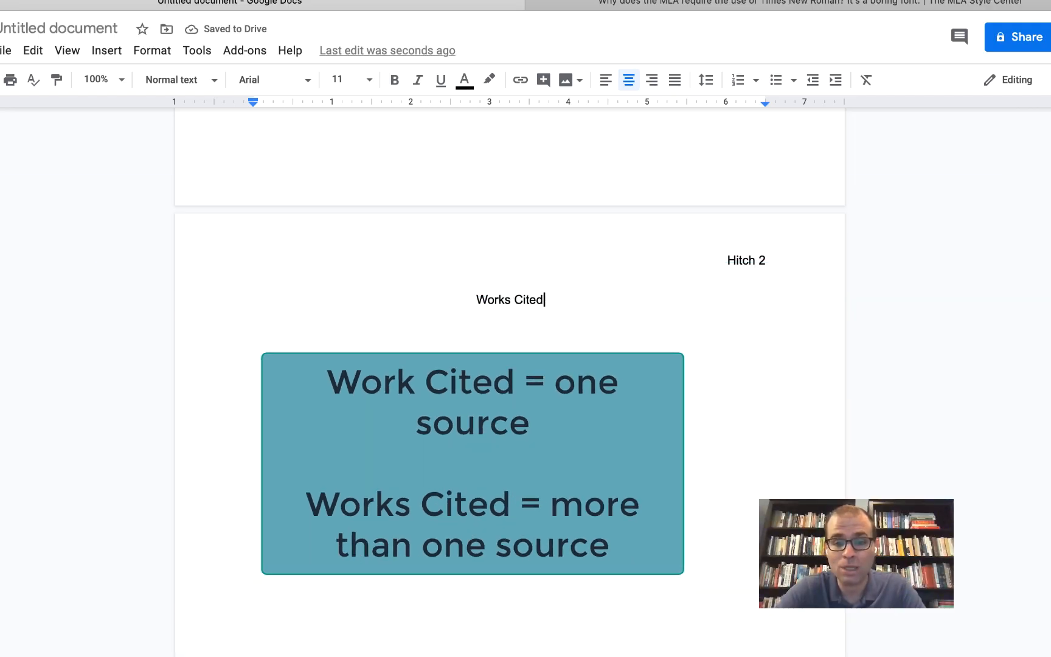
key("Return")
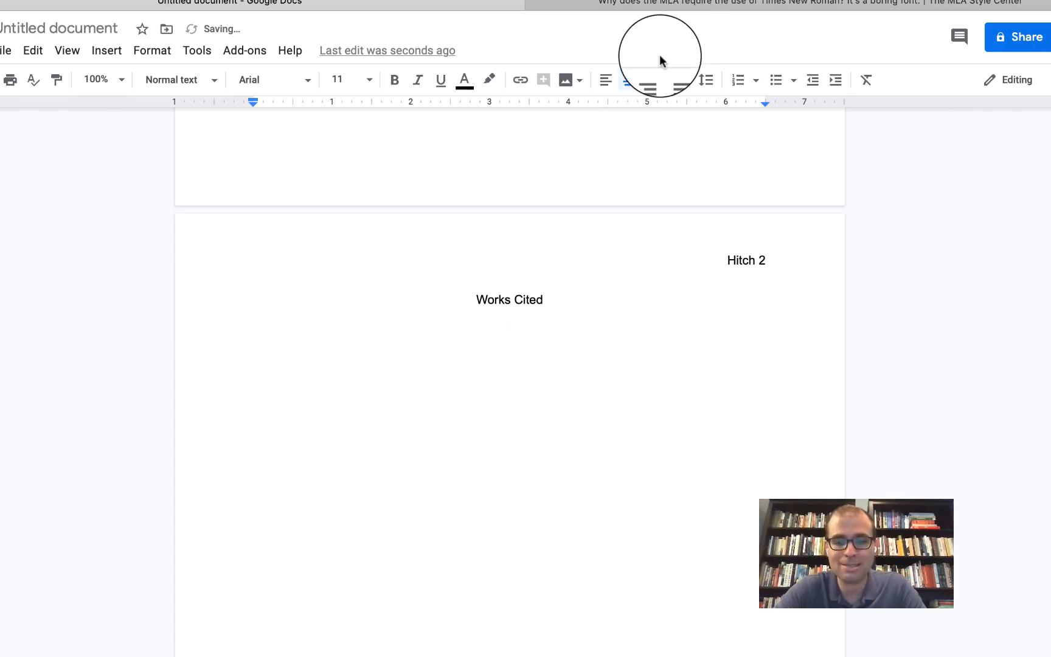
left_click(605, 80)
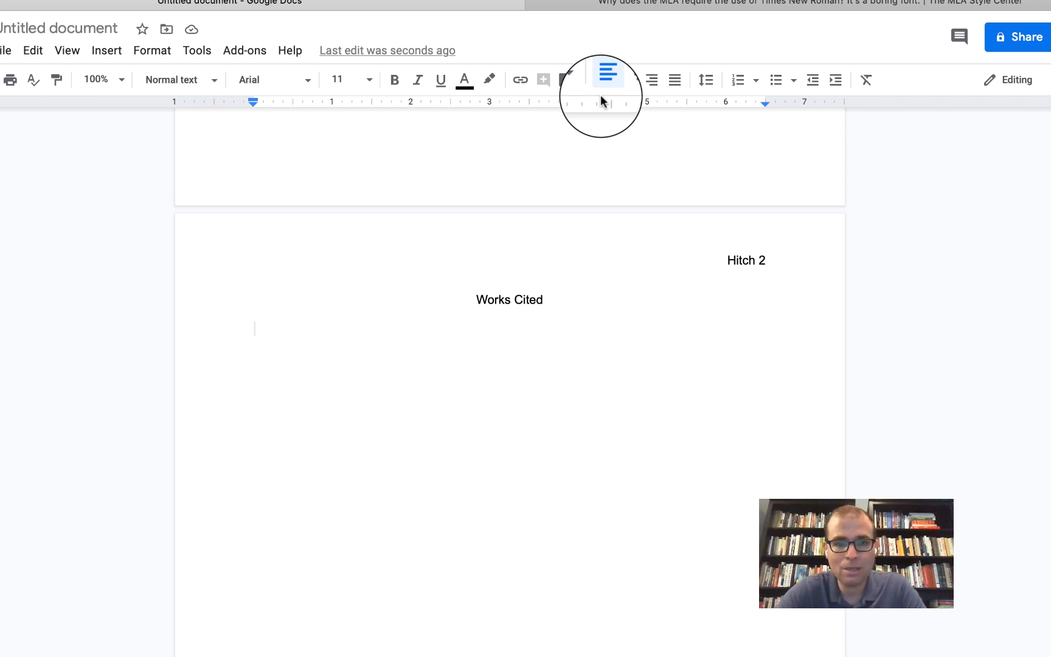
- Type the two-line sample entry ending 'this interesting Google Docs formatting feature.'
type("I")
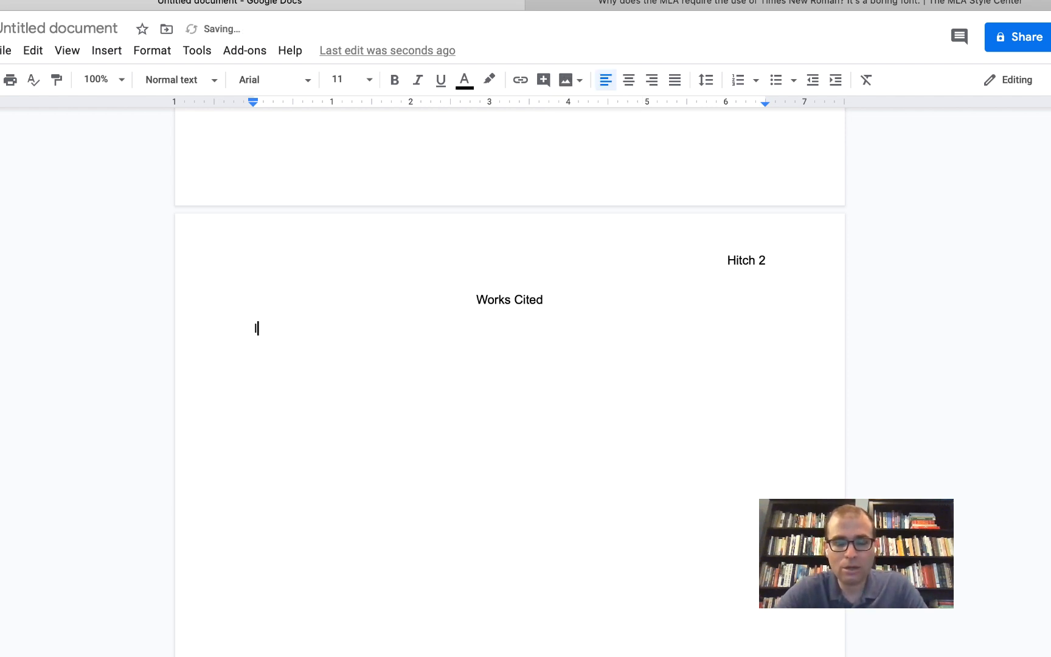
type("nstead, I am going to")
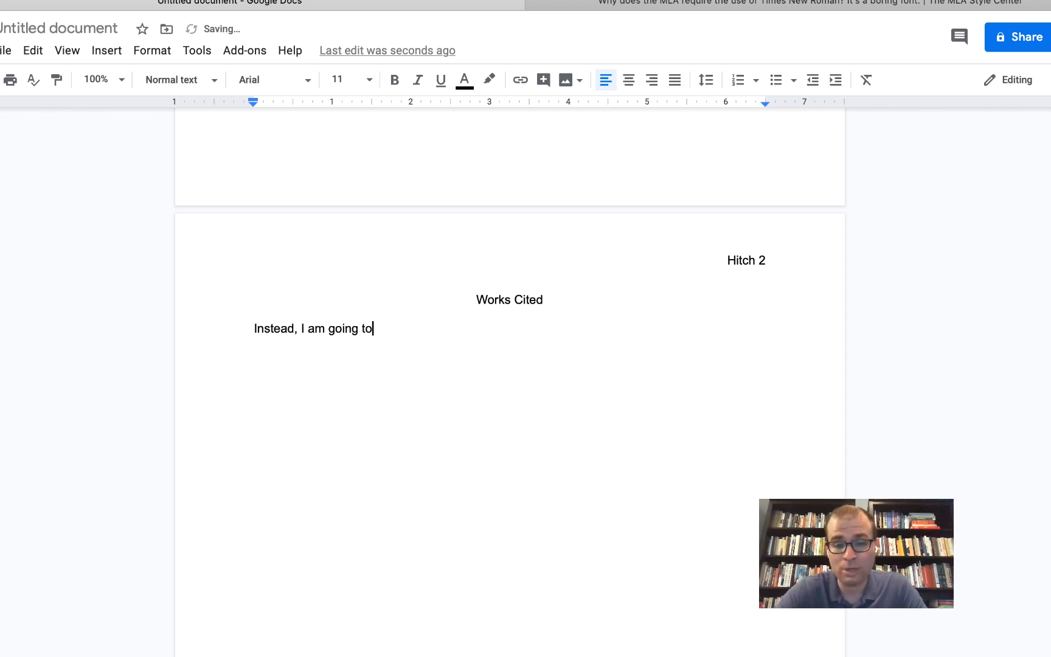
type(" write out a sentenc")
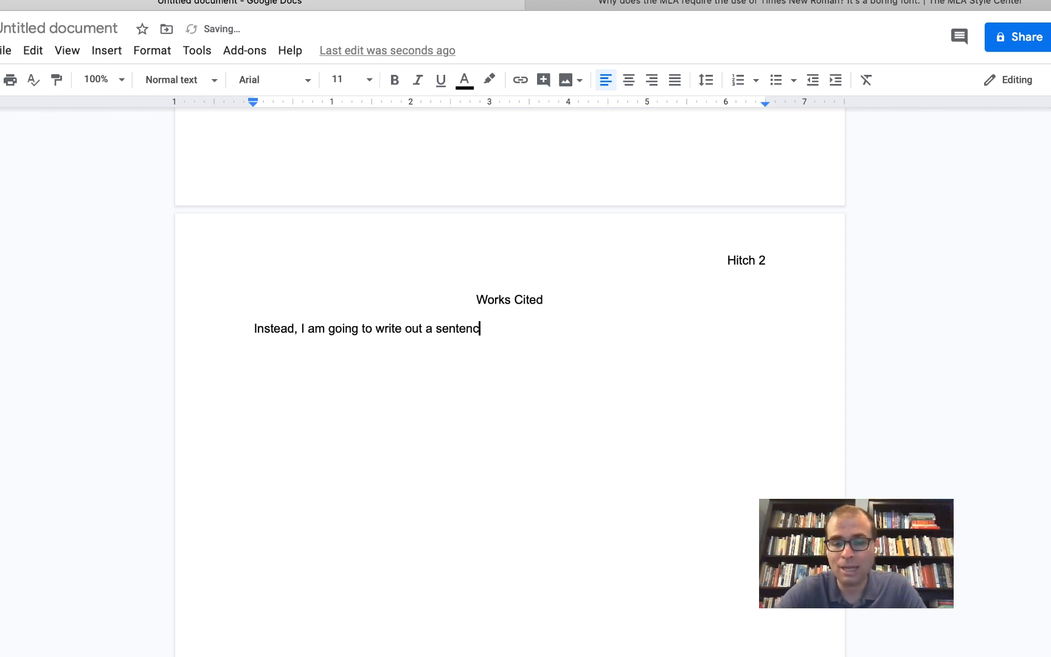
type("e that is at lea")
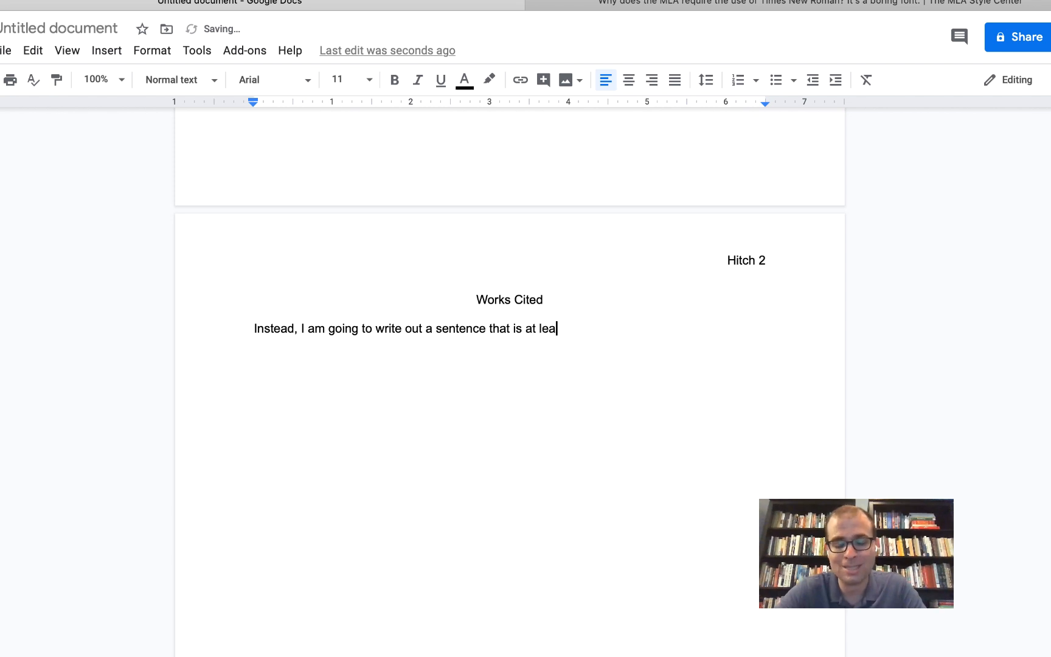
type("st two lines long ")
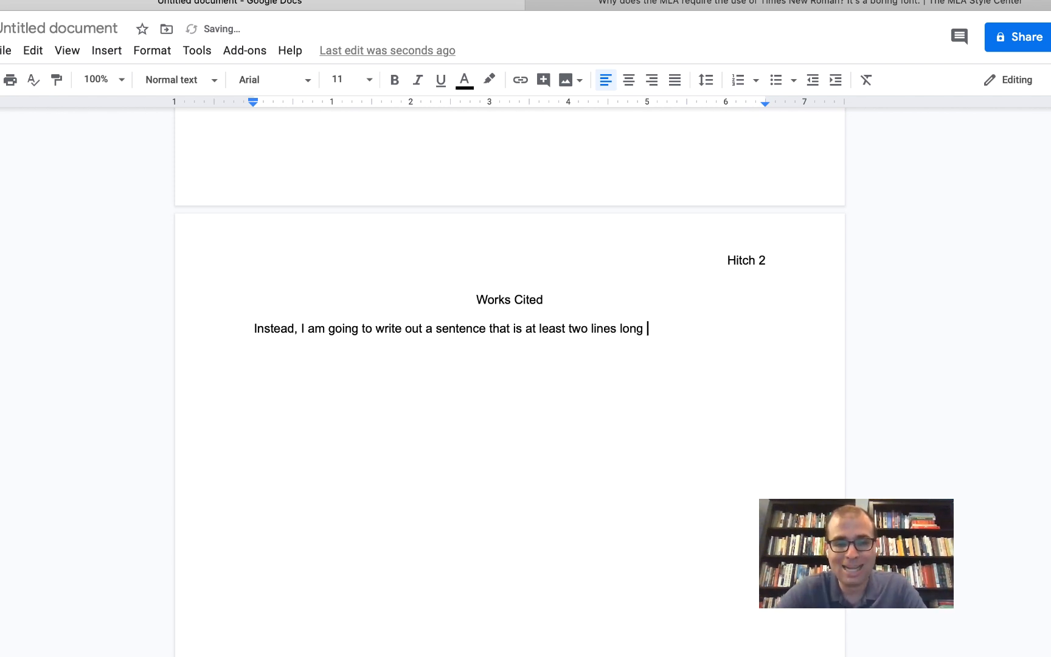
type("so that you can see ")
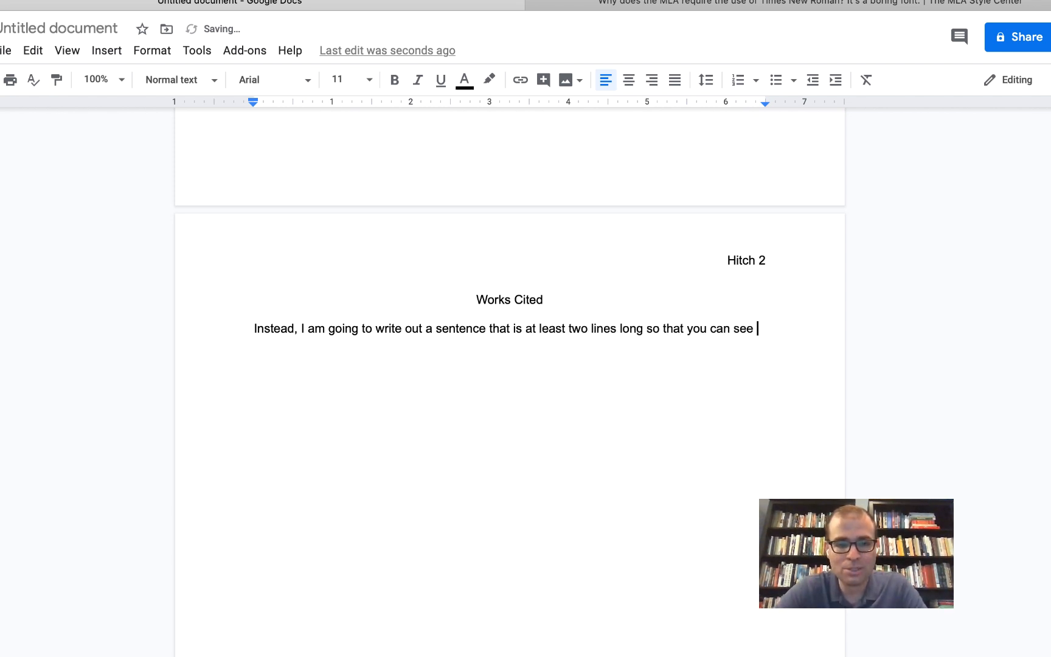
type("this interesting GOogle Do")
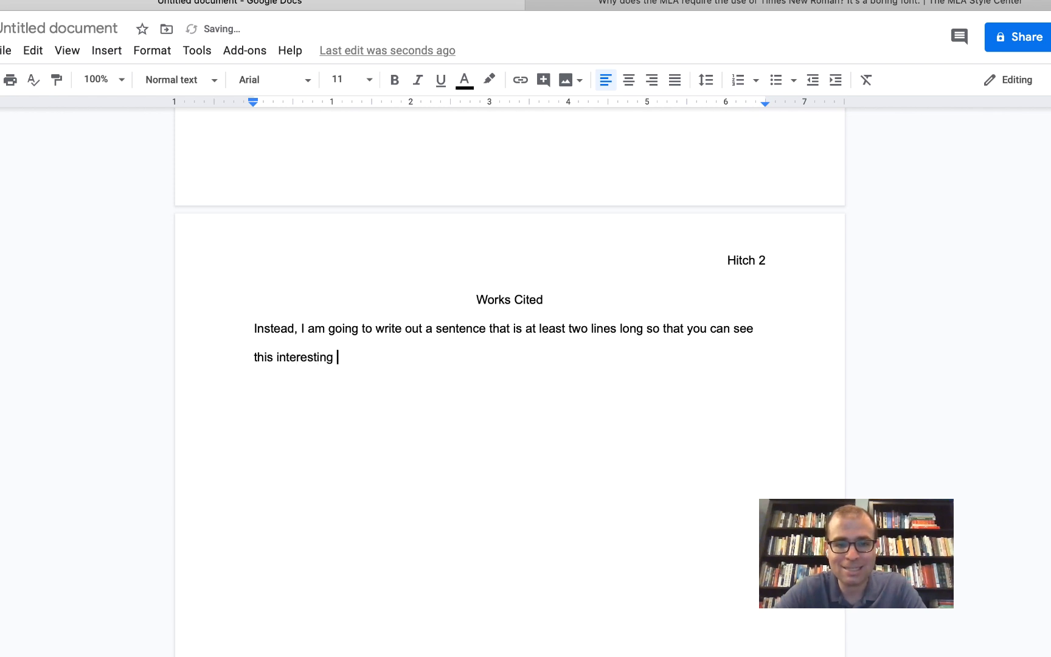
key("BackSpace")
key("BackSpace")
key("BackSpace")
key("BackSpace")
key("BackSpace")
key("BackSpace")
key("BackSpace")
key("BackSpace")
type("oogle Docs")
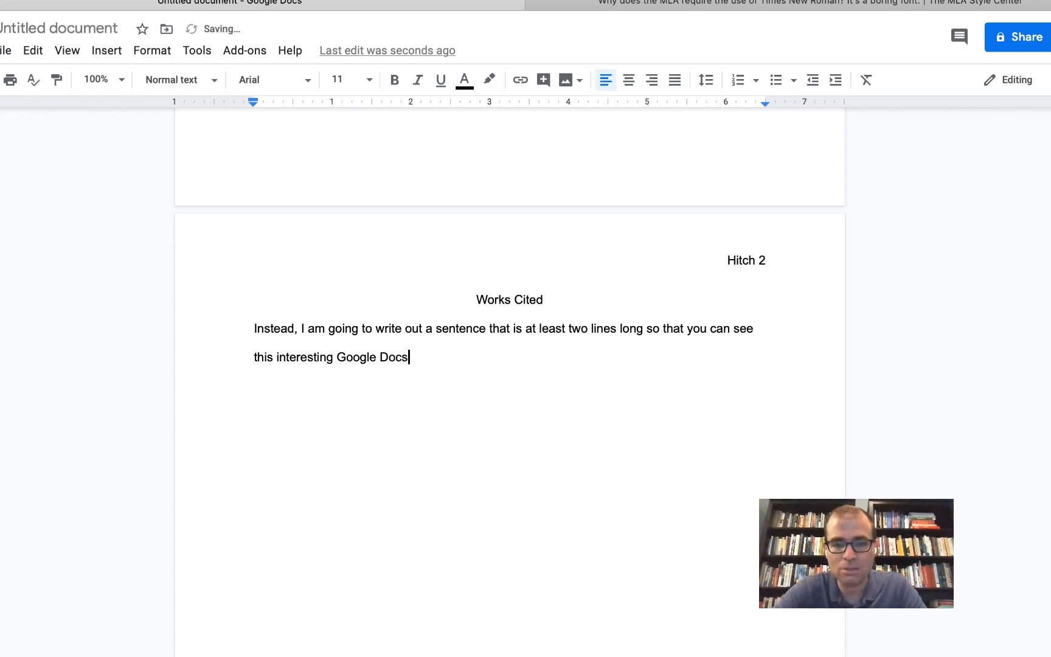
type(" formatting feature.")
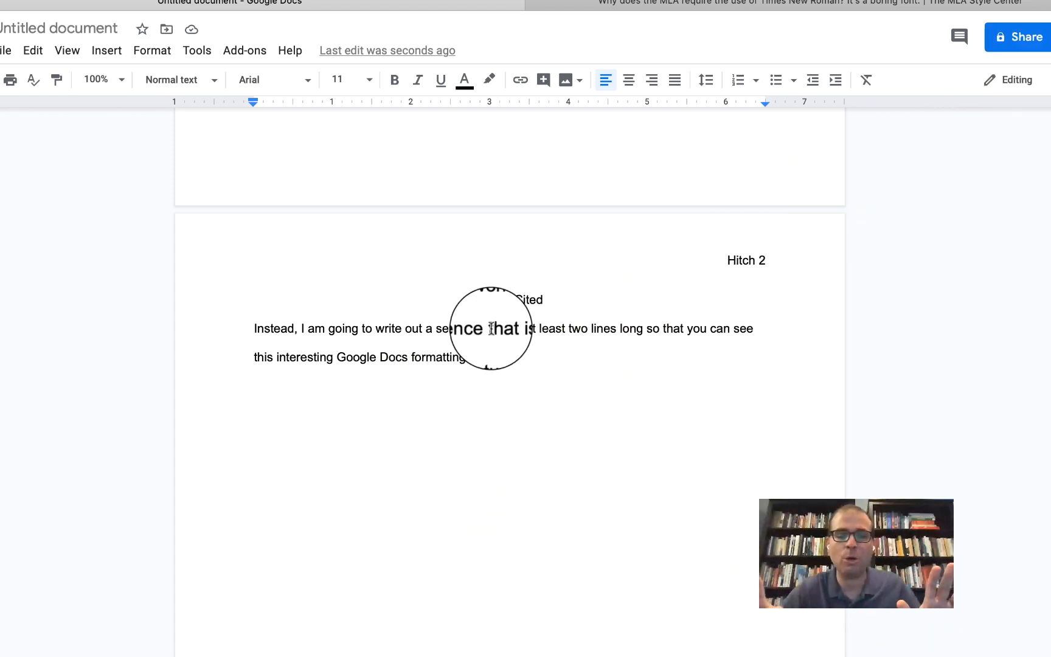
- Select the Works Cited entry and give it a hanging indent, wrapped line indented 0.5 inch
left_click(526, 360)
left_click_drag(526, 360, 423, 350)
left_click_drag(287, 340, 253, 328)
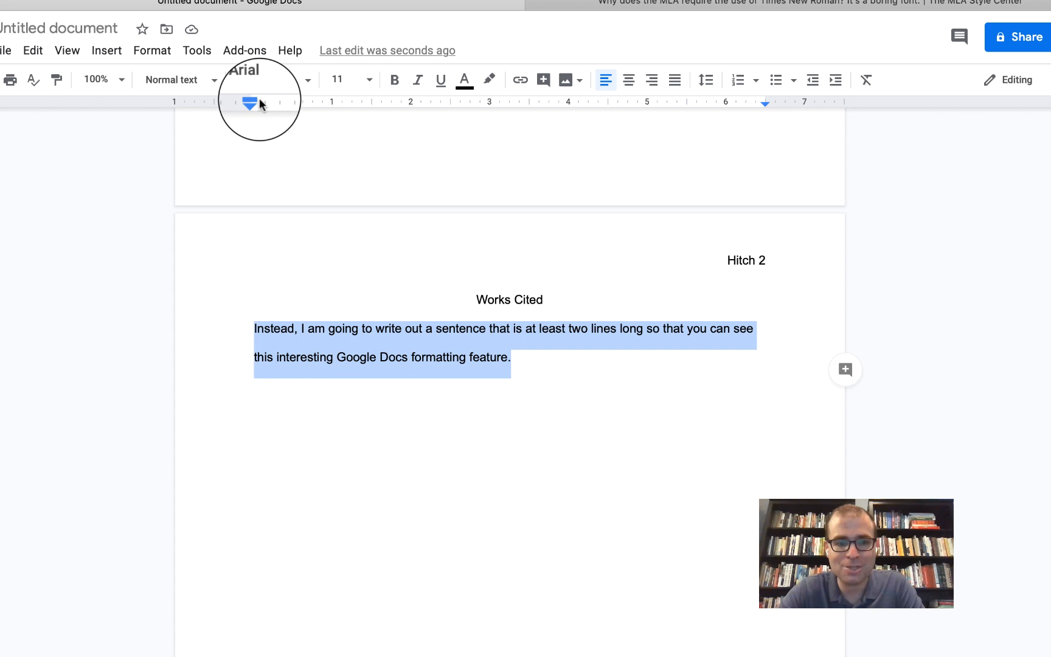
left_click_drag(253, 104, 292, 107)
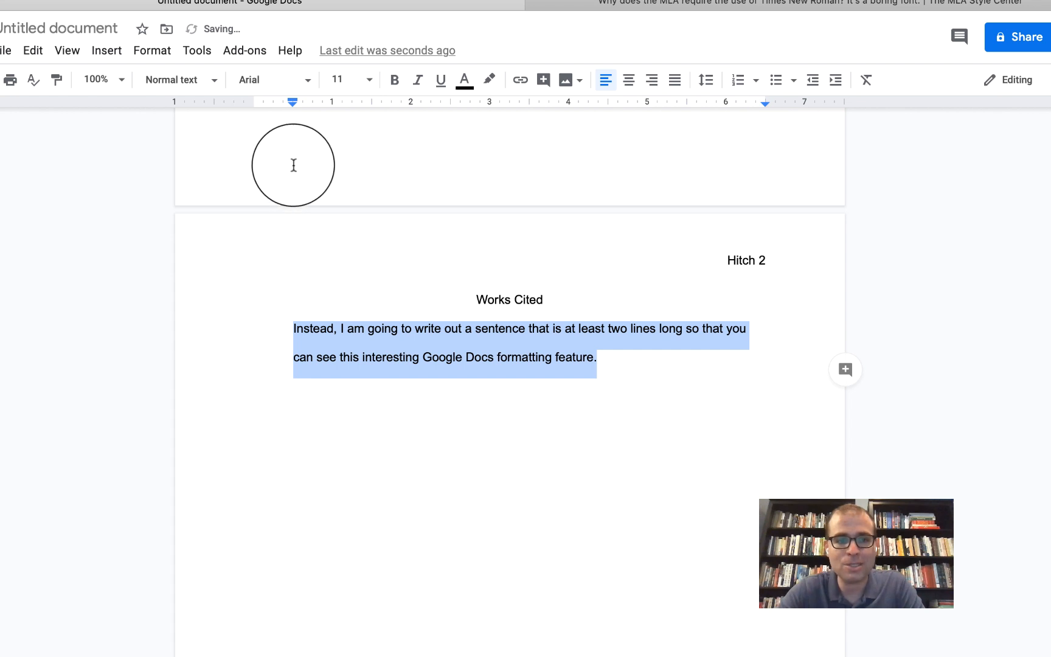
left_click_drag(292, 103, 253, 103)
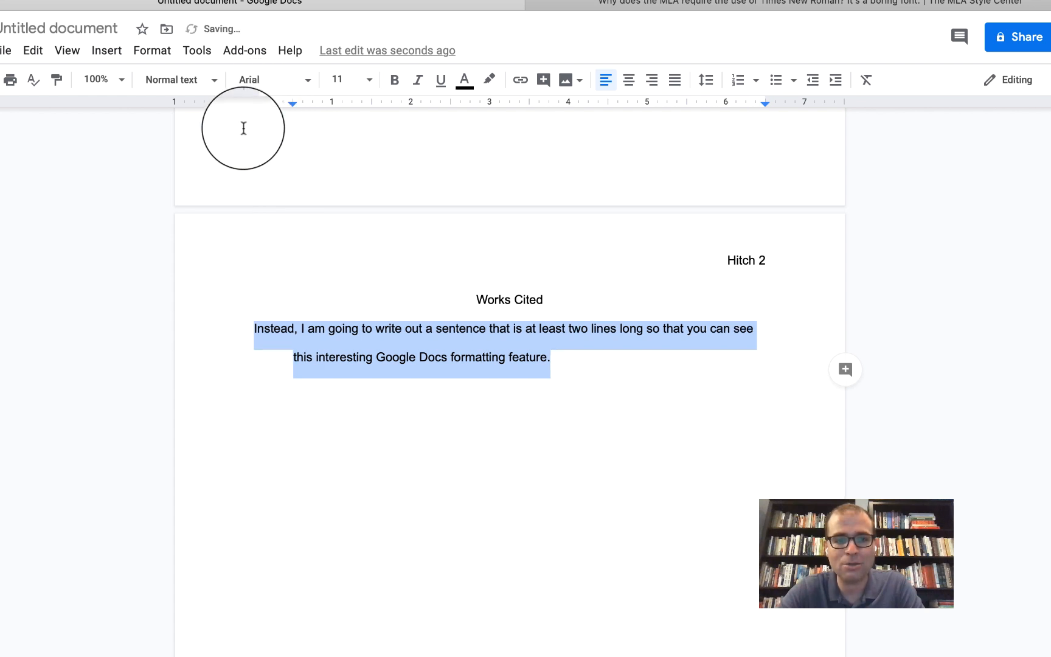
key("super+z")
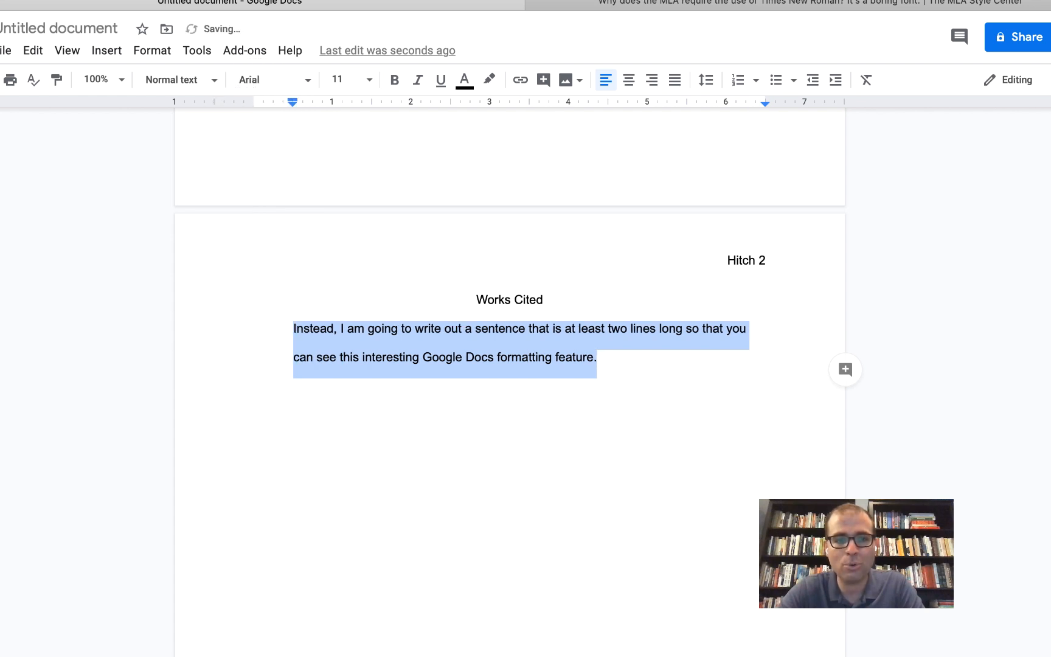
key("super+z")
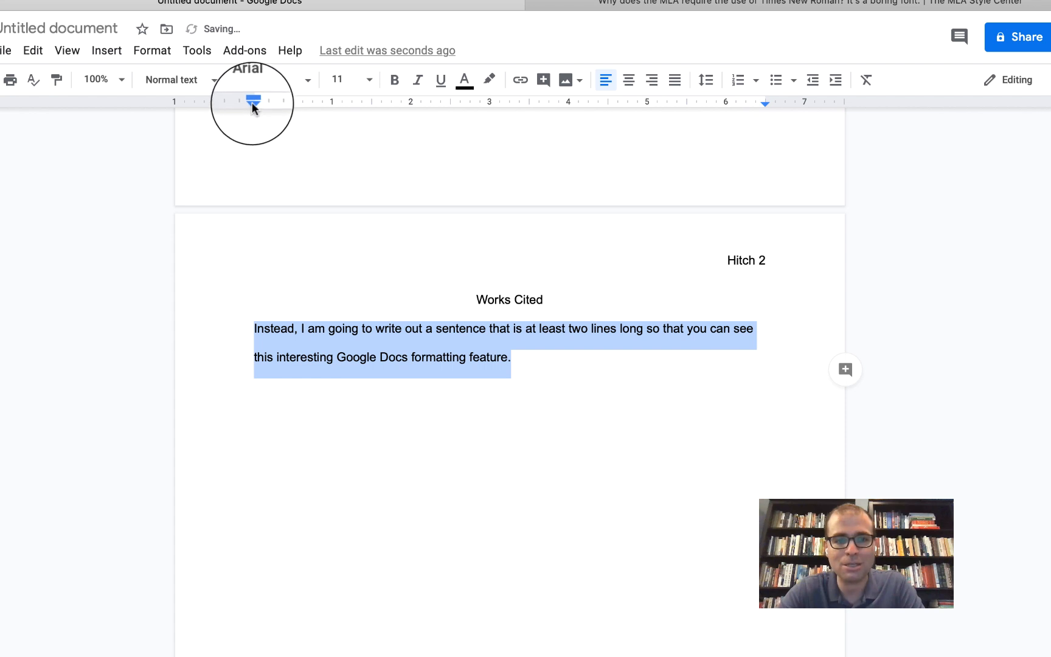
mouse_move(252, 103)
left_mouse_down()
mouse_move(293, 105)
mouse_move(254, 103)
left_mouse_up()
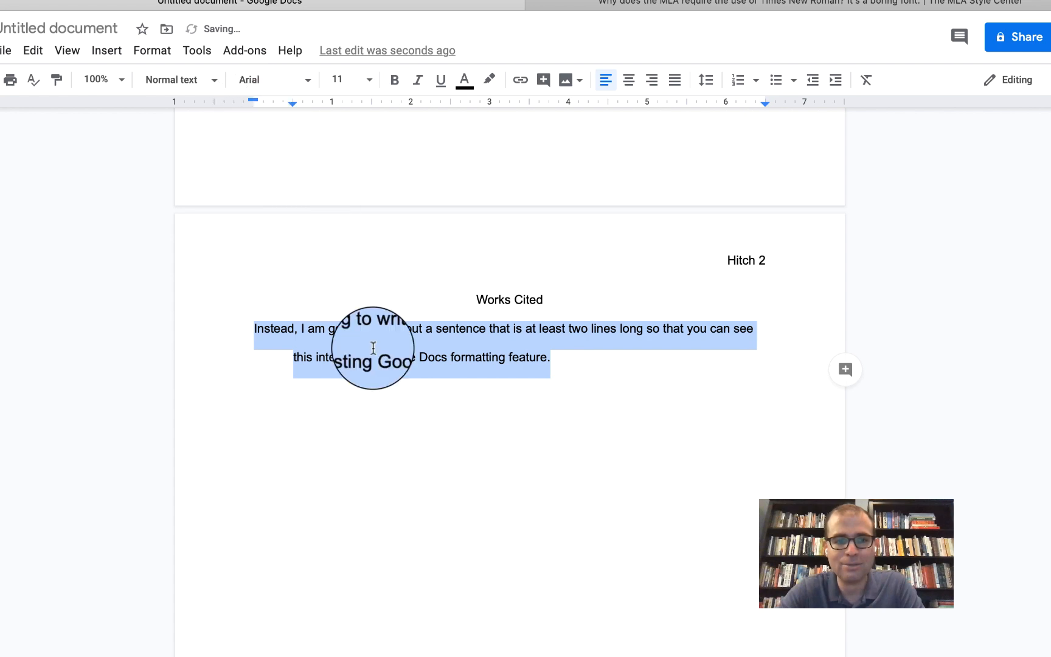
left_click(374, 347)
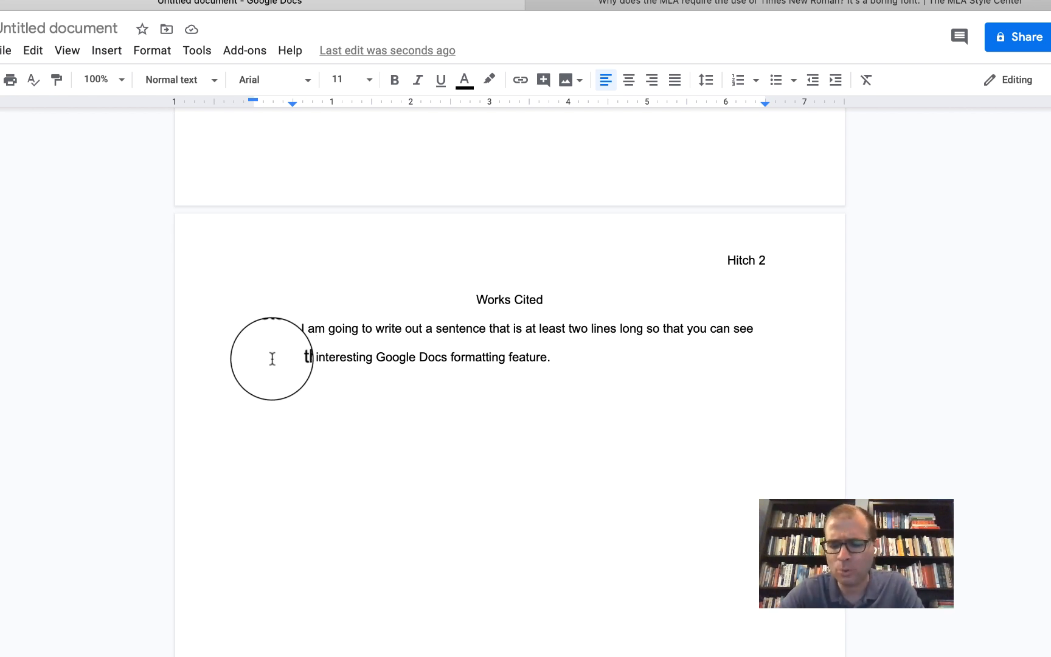
- Scroll up to page one showing the "Hitch 1" header, MLA heading, centred title and opening sentence
scroll(273, 358, "up", 3)
scroll(273, 358, "up", 10)
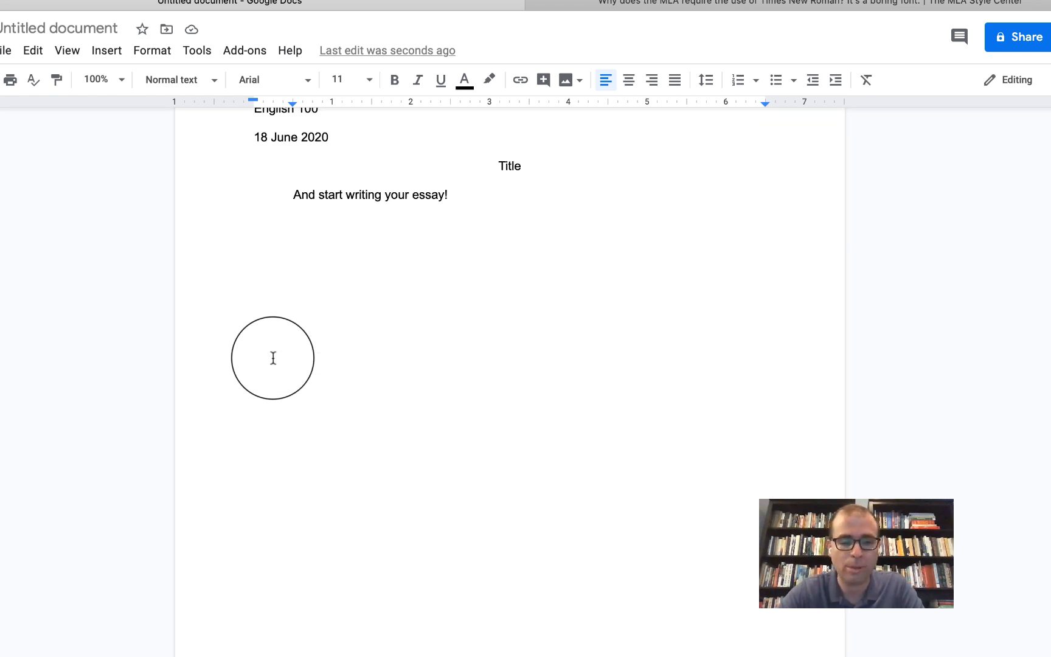
scroll(271, 359, "up", 3)
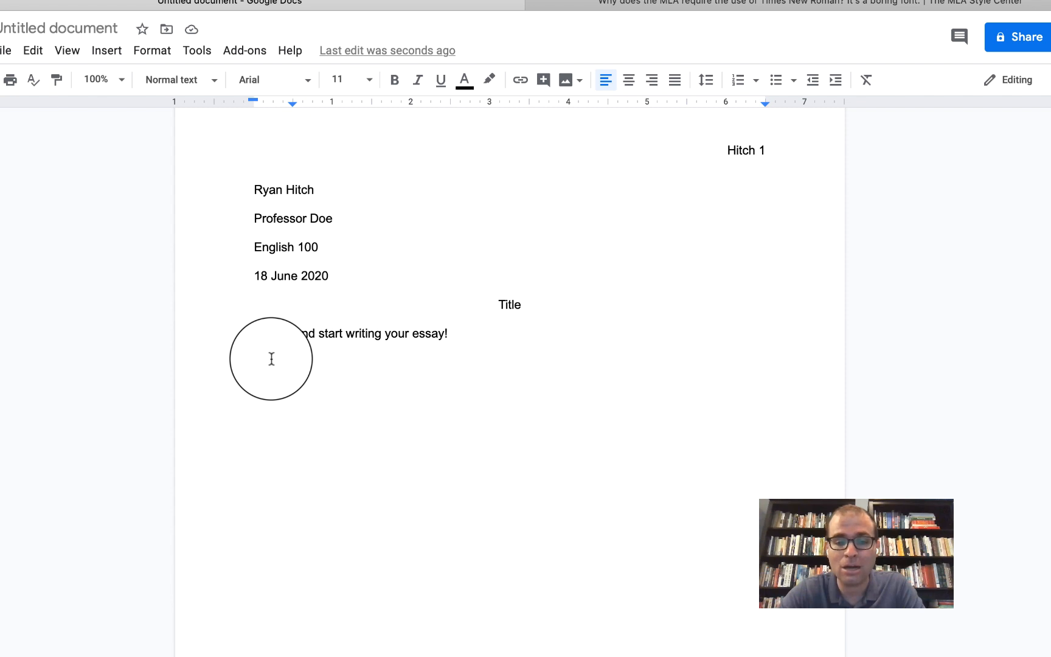
scroll(272, 359, "up", 1)
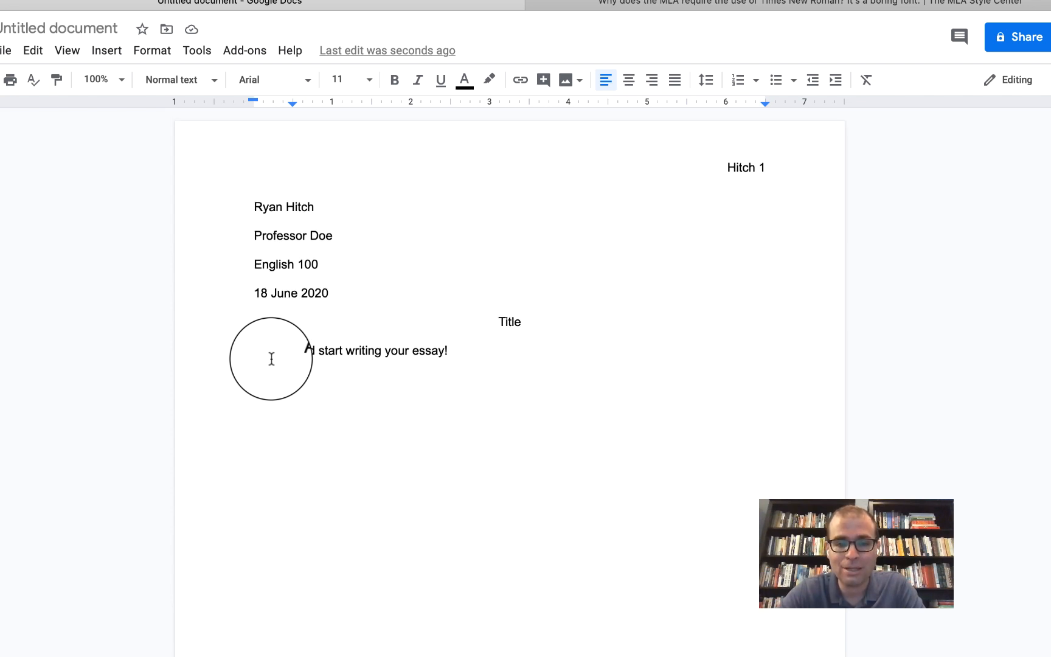